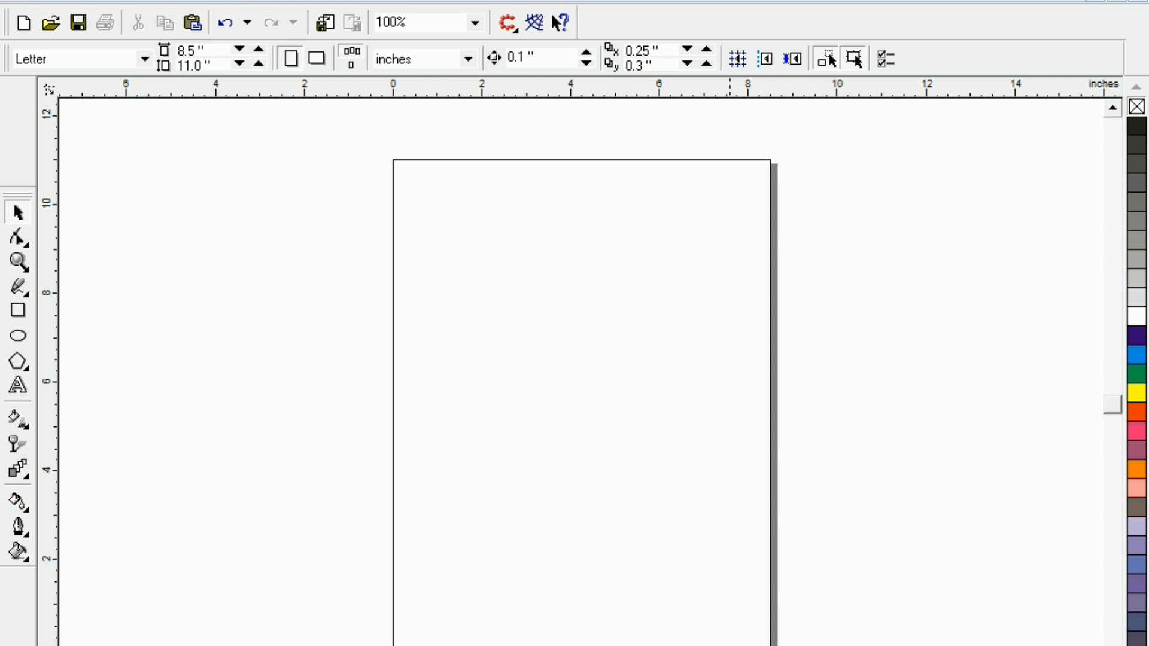
Draw a circle about 2.63 inches in diameter near the middle of the page and deselect it.
click(18, 335)
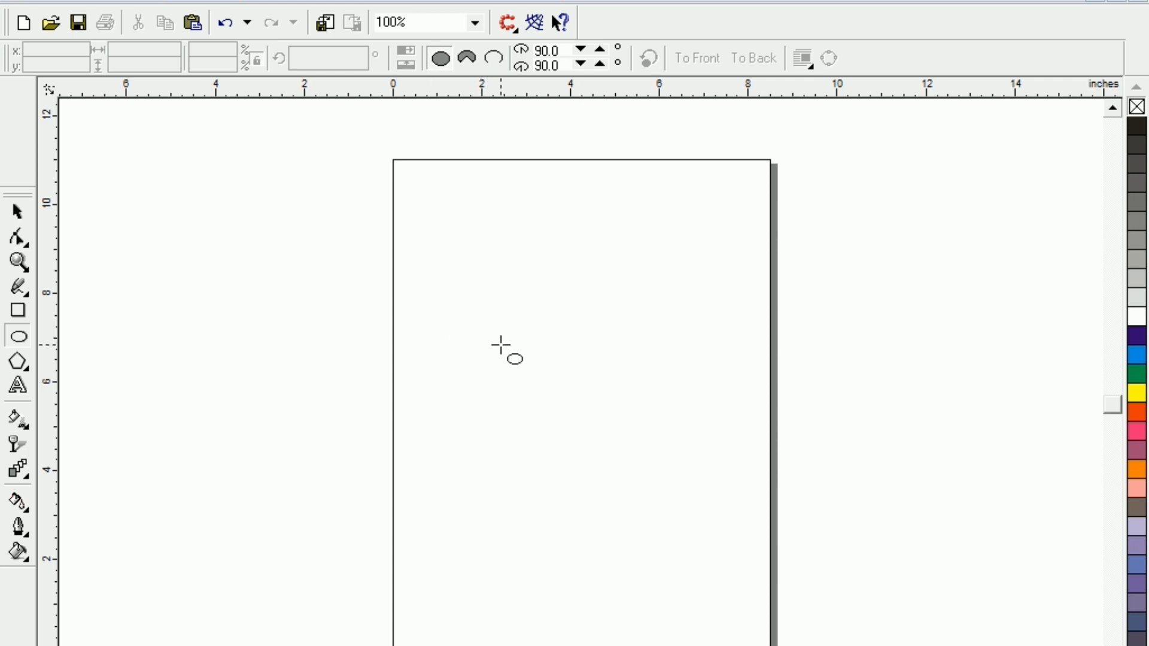
drag(501, 345, 608, 461)
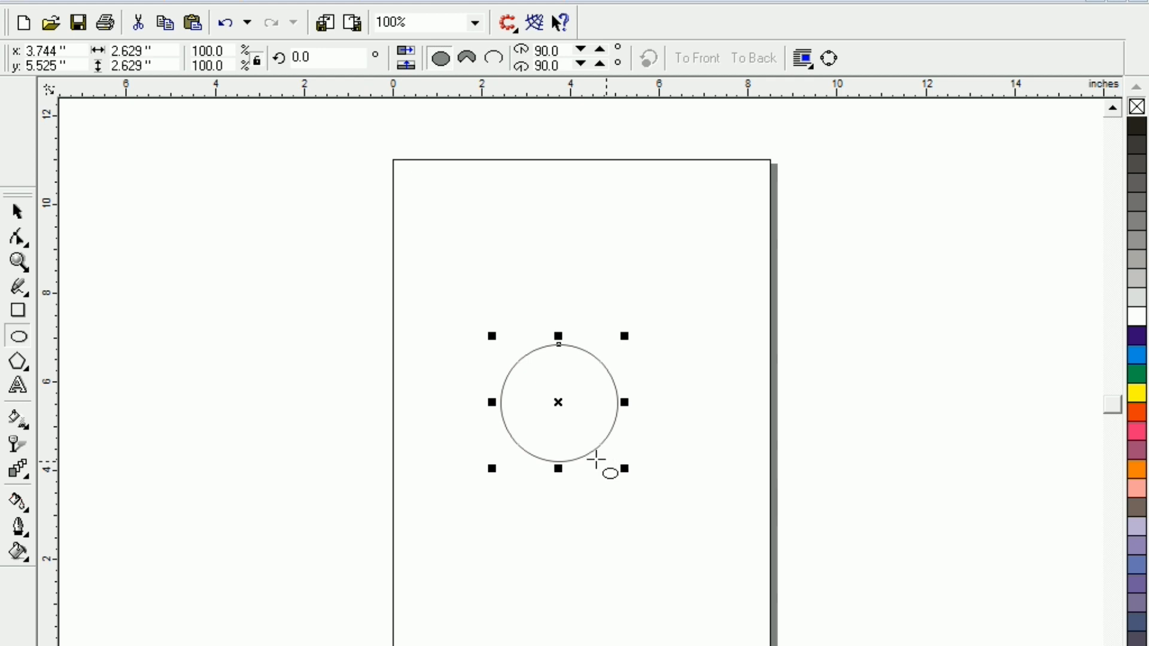
click(17, 212)
click(203, 319)
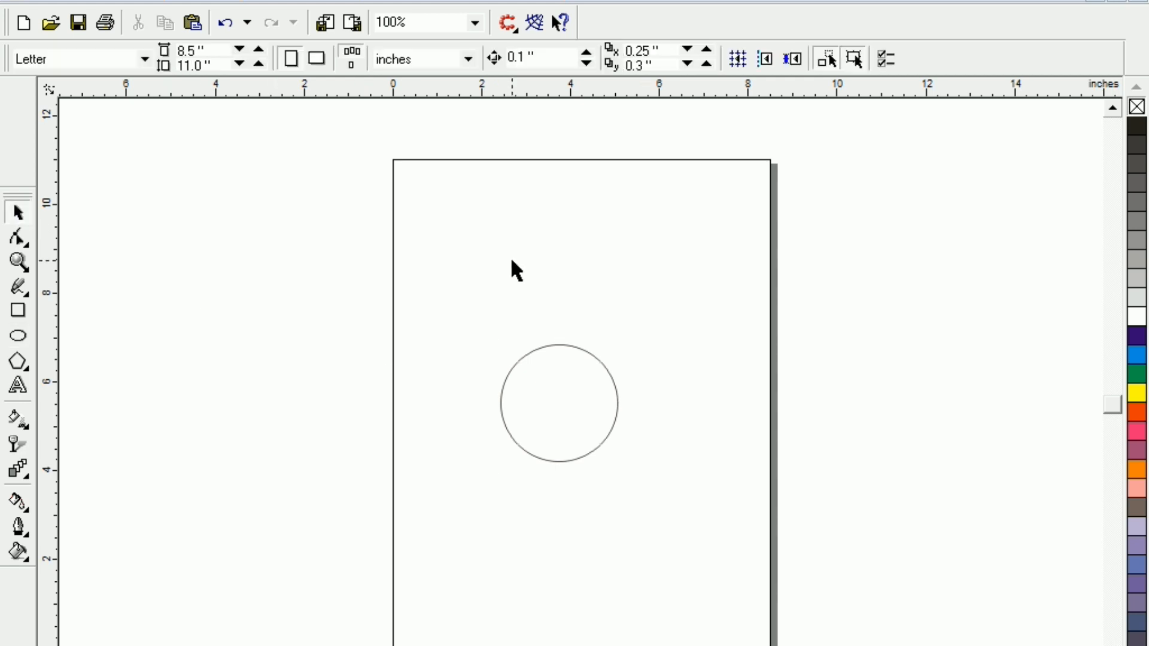
Switch the document units to pixels and set the circle's width and height to 800 px.
click(404, 61)
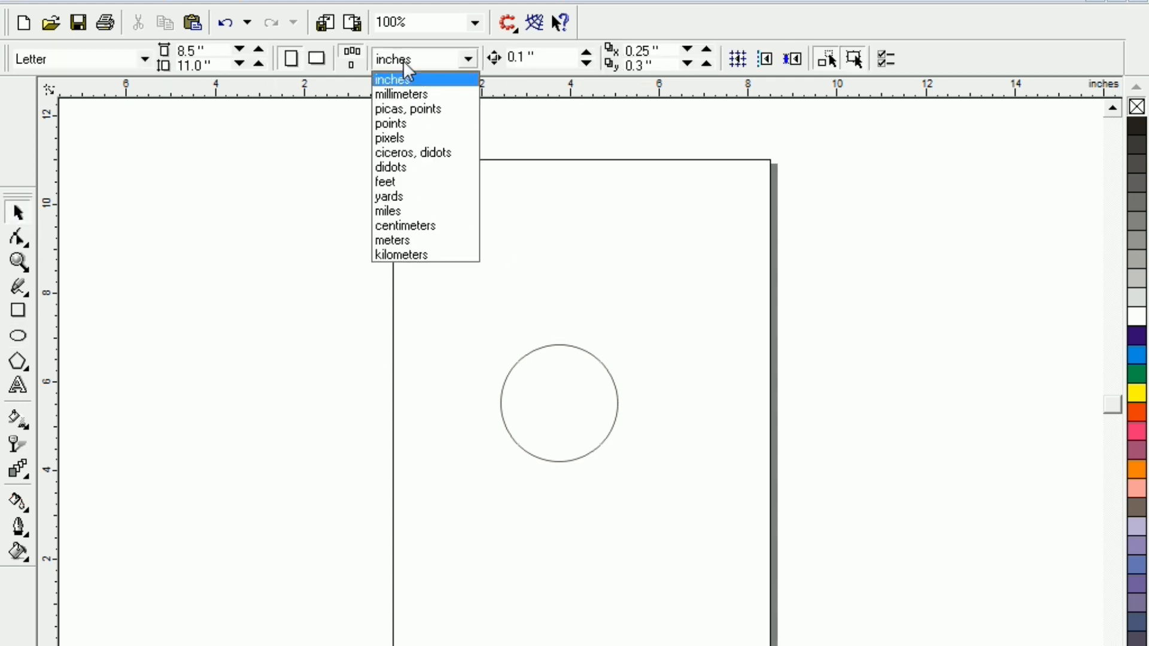
click(401, 138)
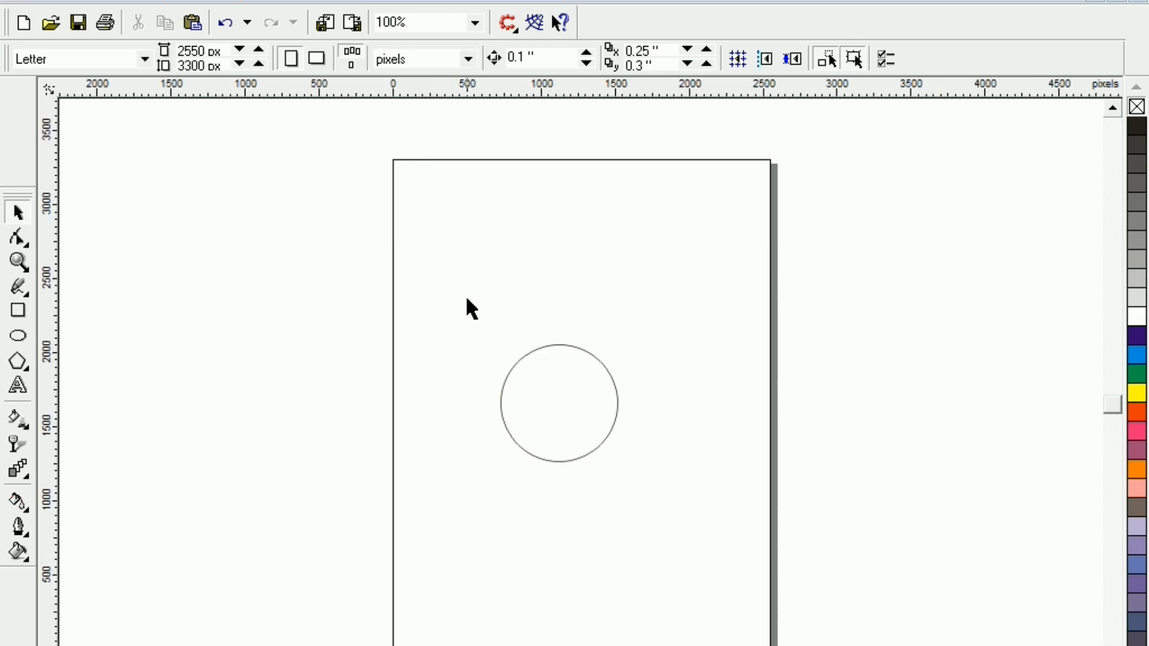
drag(465, 296, 702, 534)
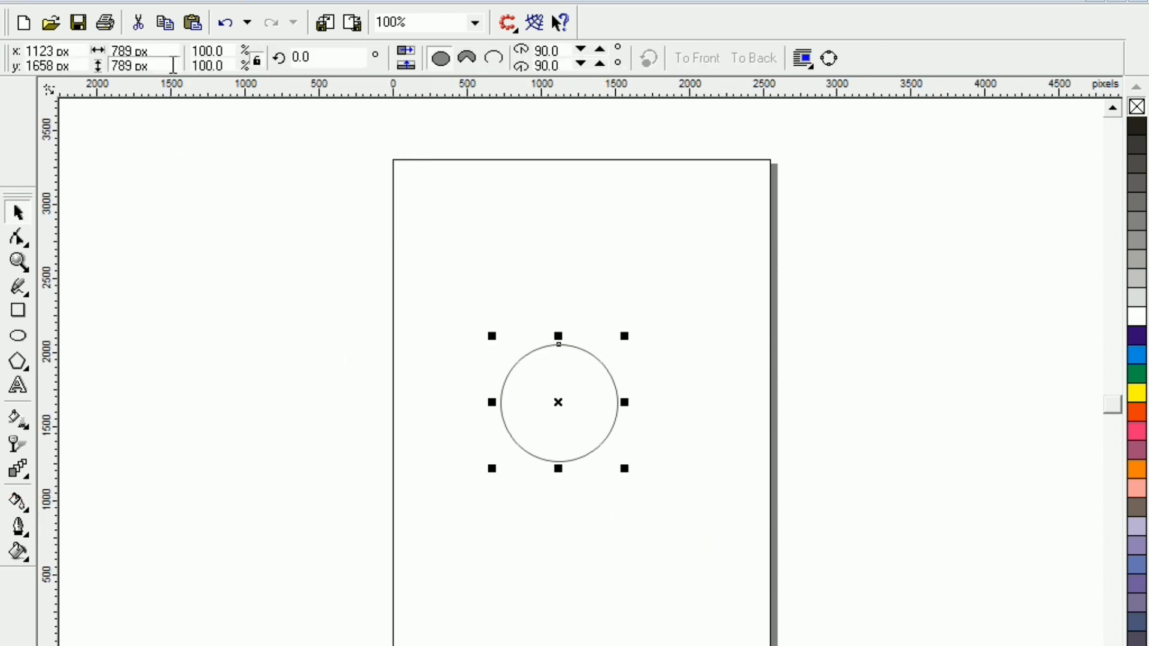
click(128, 51)
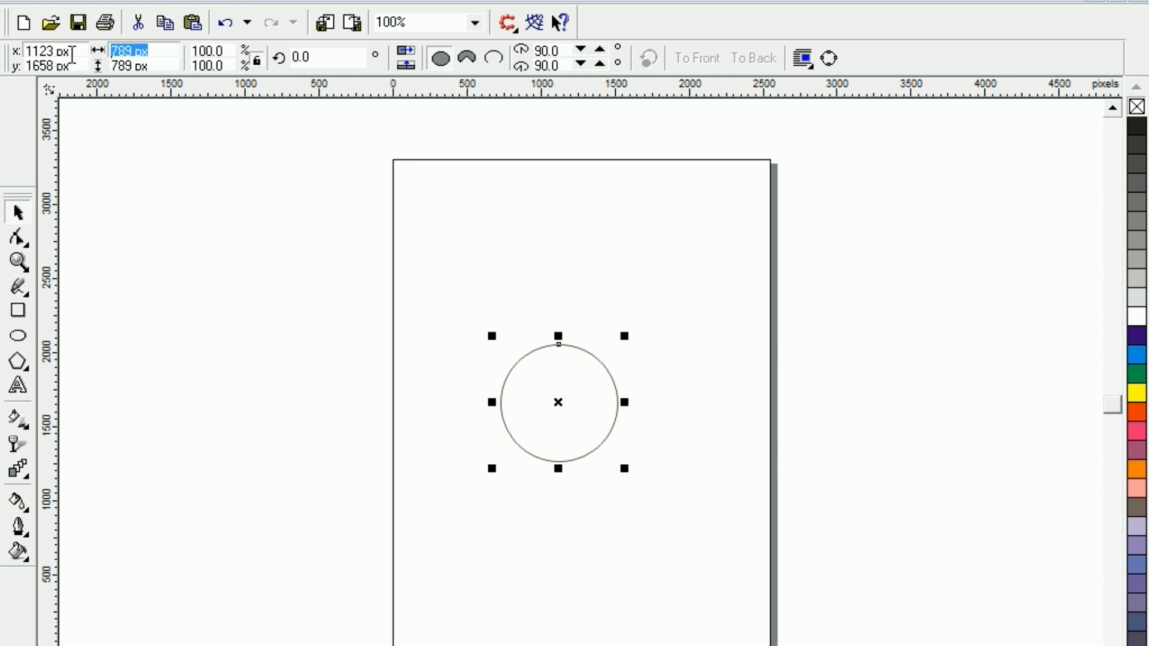
text(800)
key(Tab)
text(800)
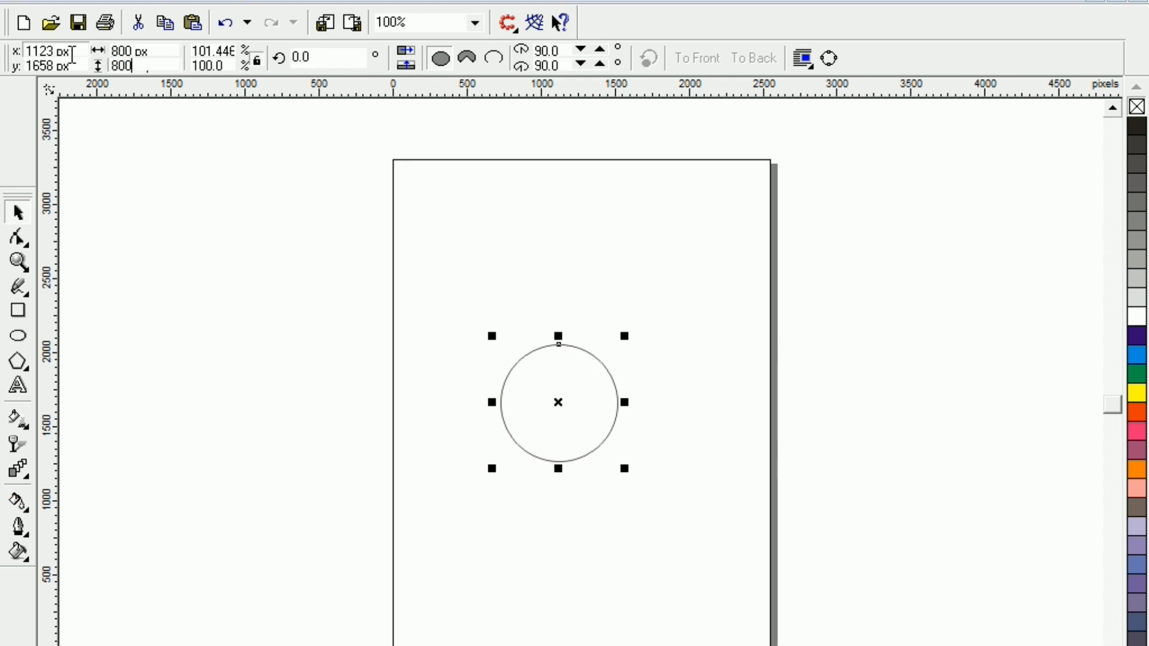
key(Return)
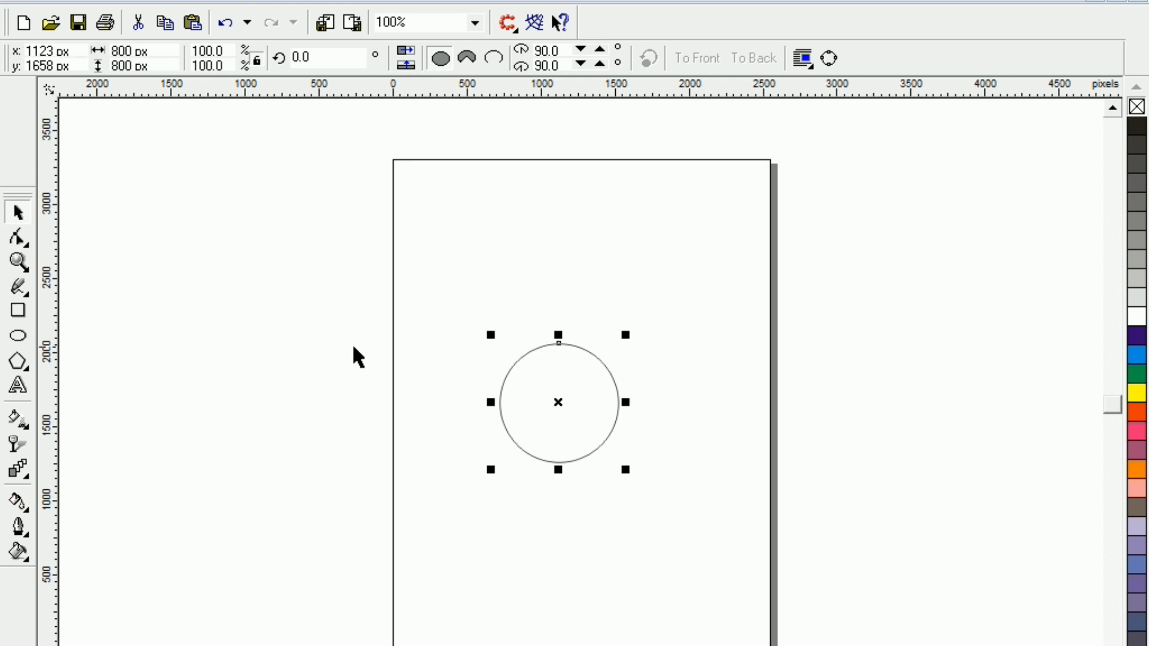
Move the circle straight up on the page to a vertical position of about 1961 px.
click(406, 419)
click(582, 442)
drag(560, 404, 559, 359)
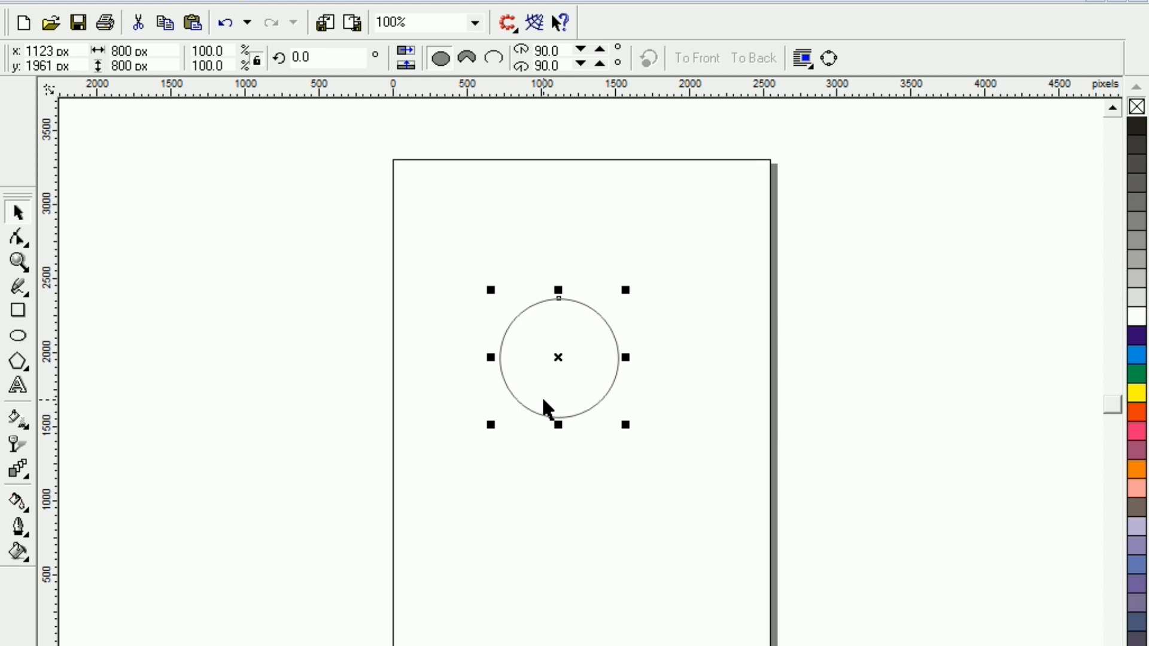
Create a smaller concentric copy of the circle, about 541 px in diameter, inside the original.
key(shift+F2)
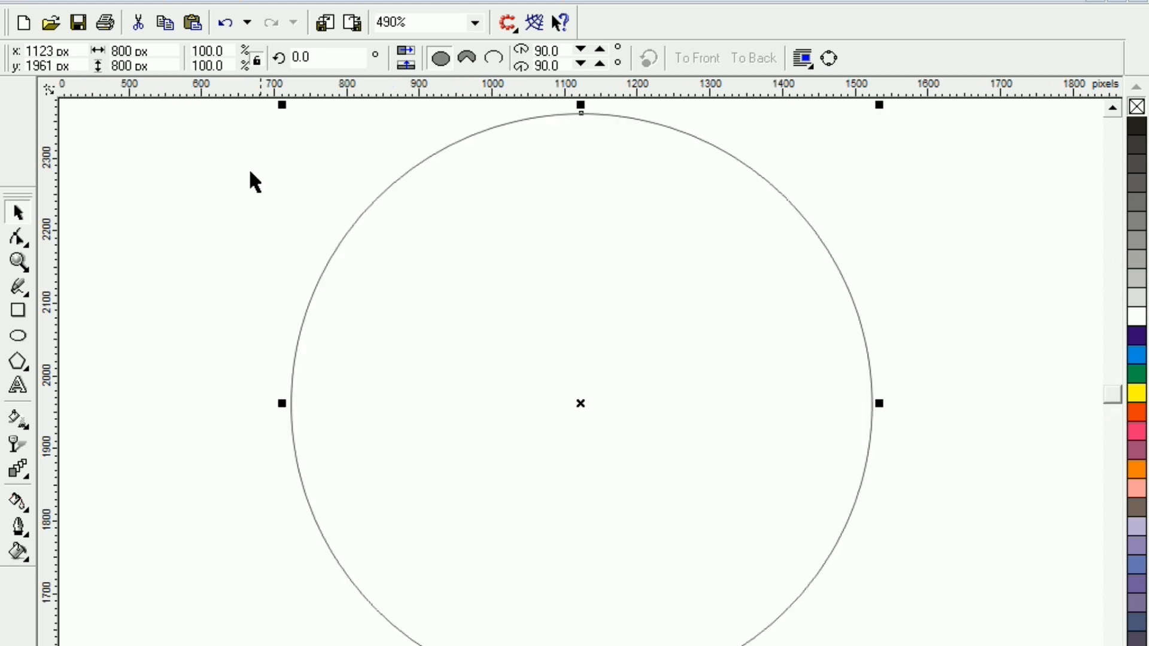
drag(283, 107, 327, 199)
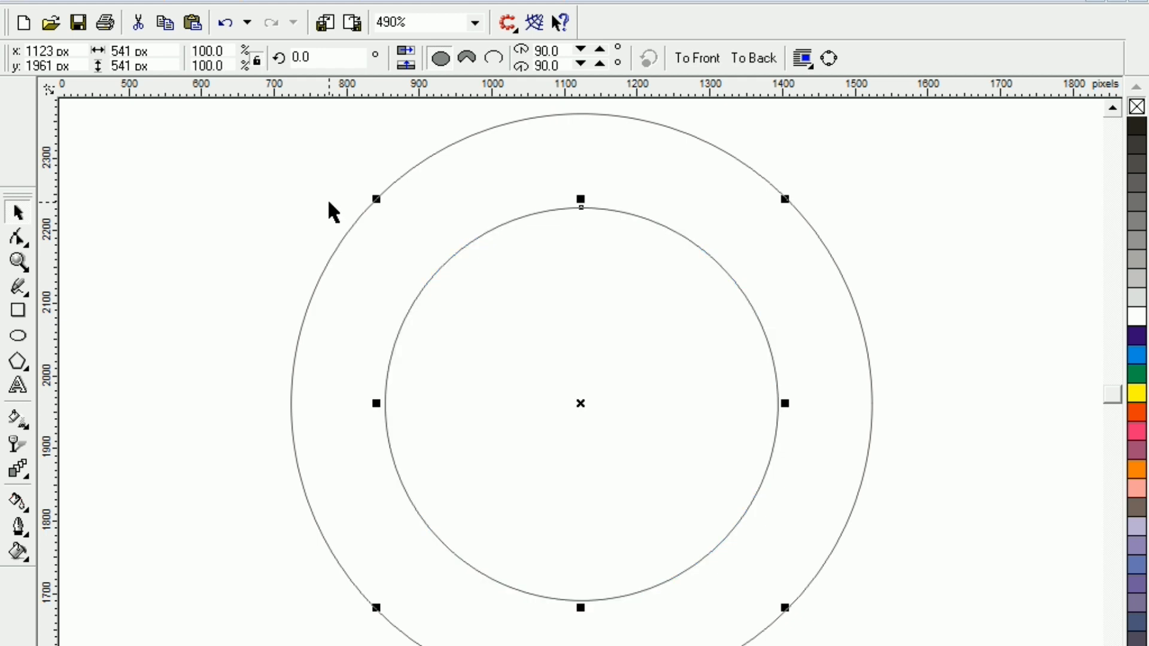
key(F3)
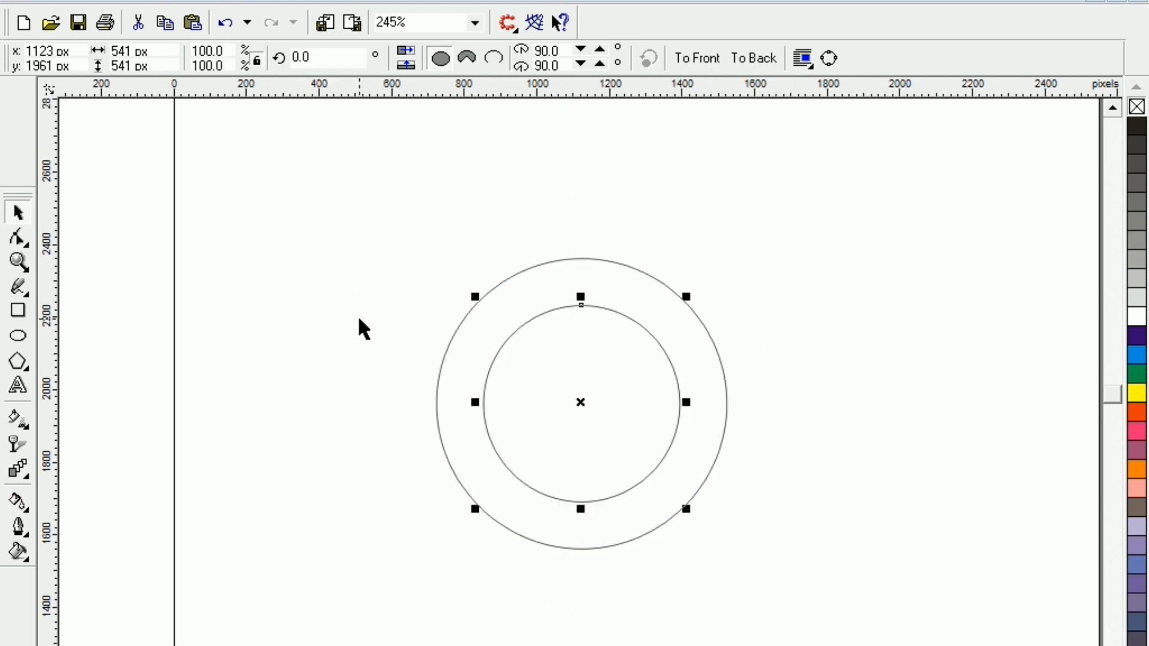
Add the artistic text "LUNAR COMPUTER COLLEGE" above the circles.
click(18, 385)
click(294, 227)
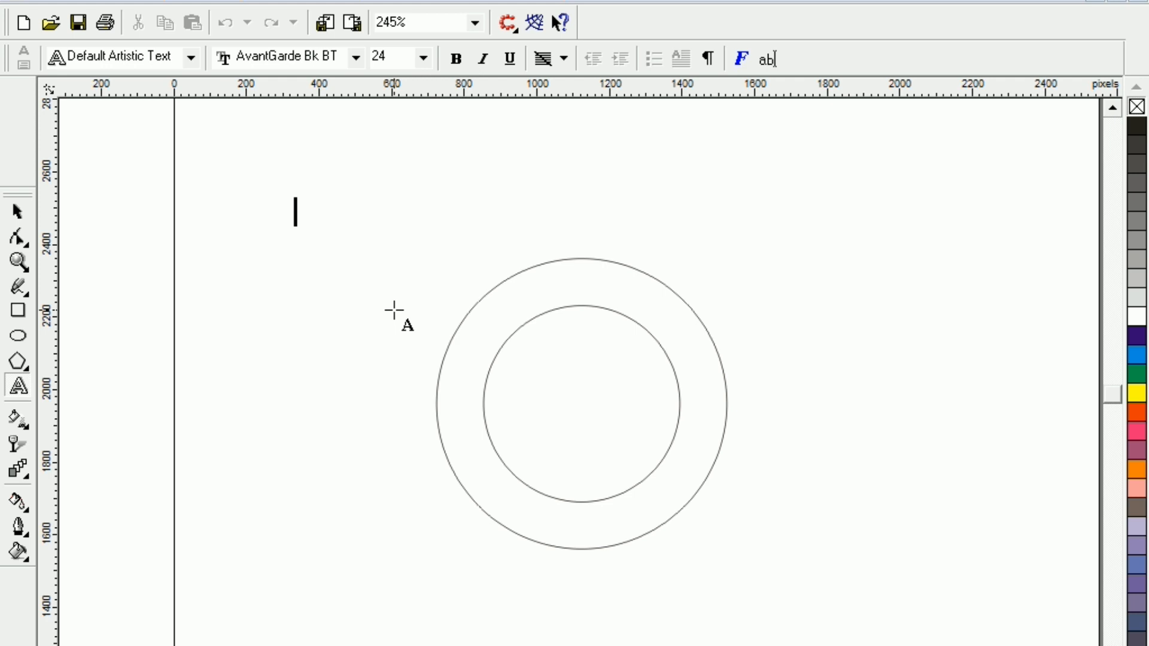
text(LUNAR)
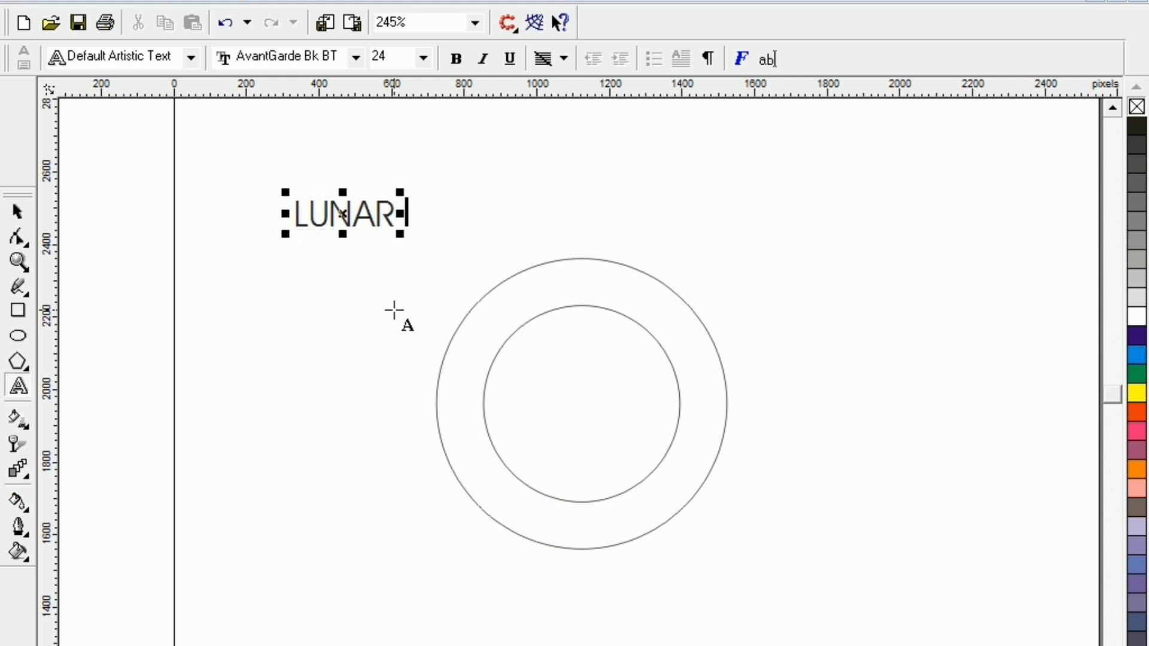
text( COMPUTER)
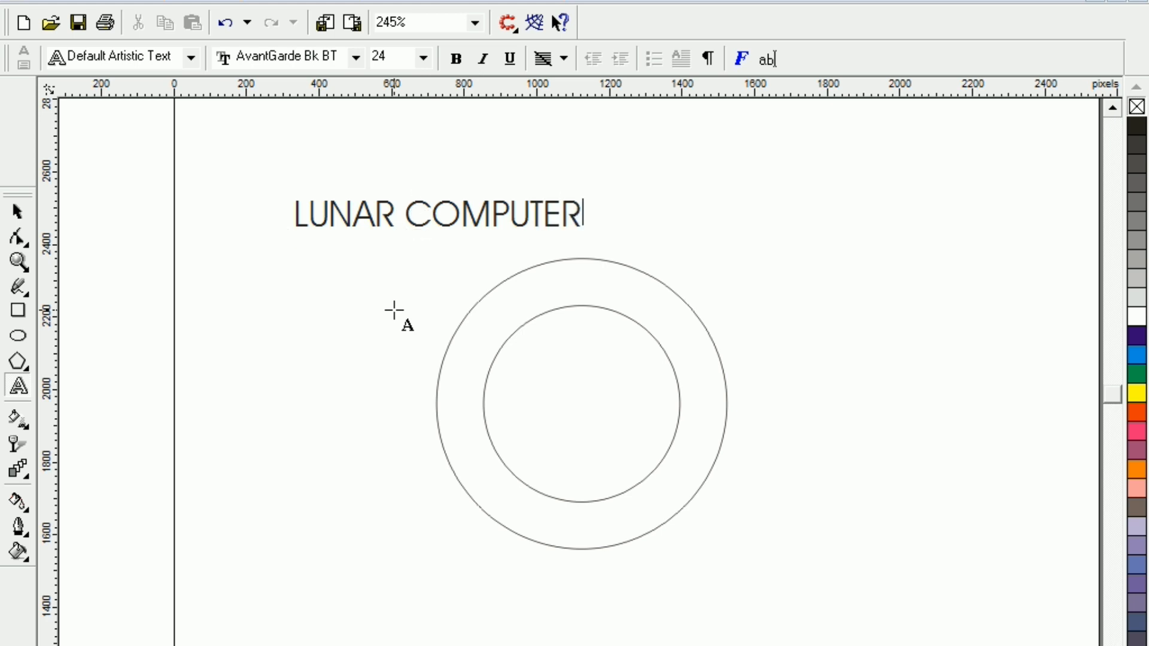
text( COLLE)
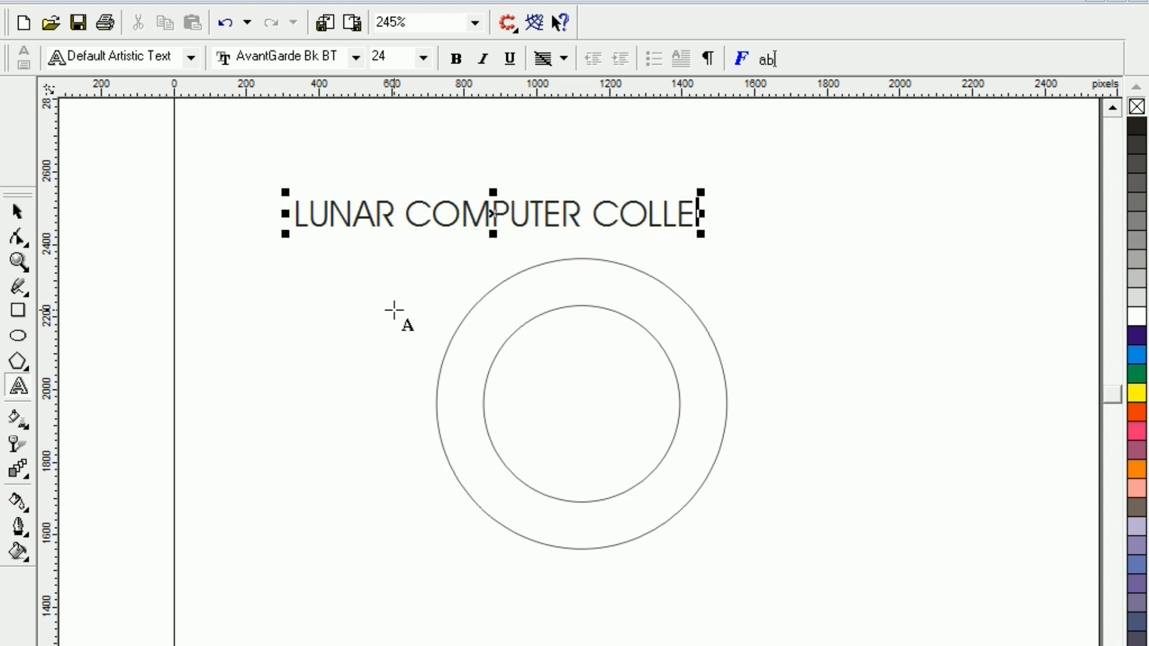
text(GE)
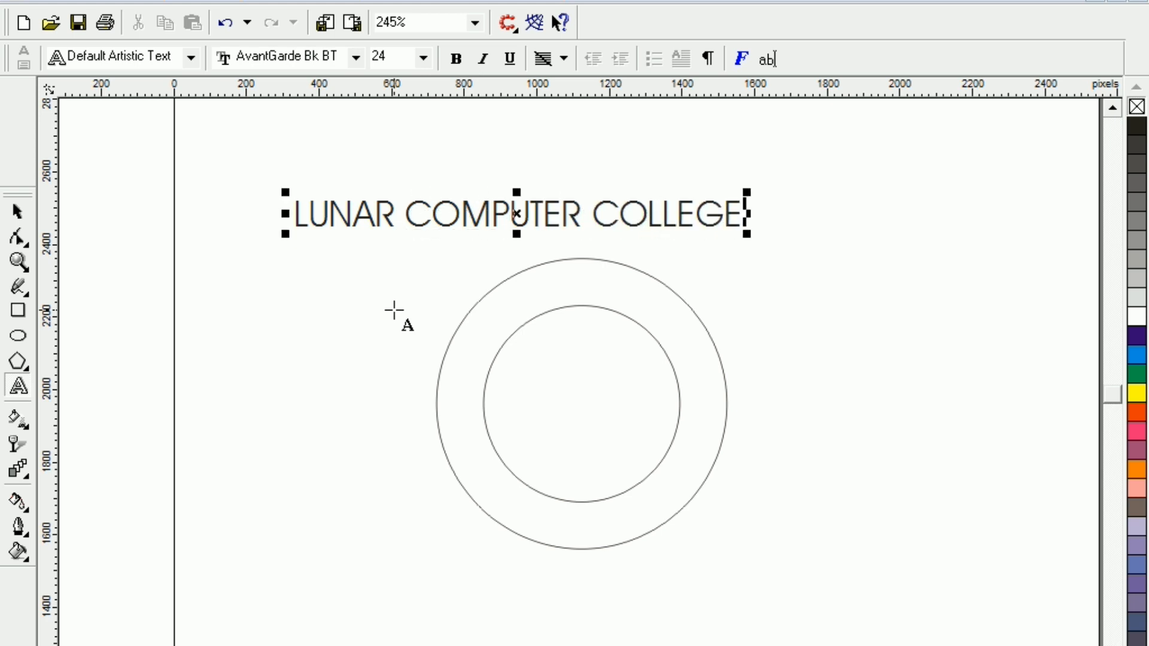
click(18, 212)
click(276, 223)
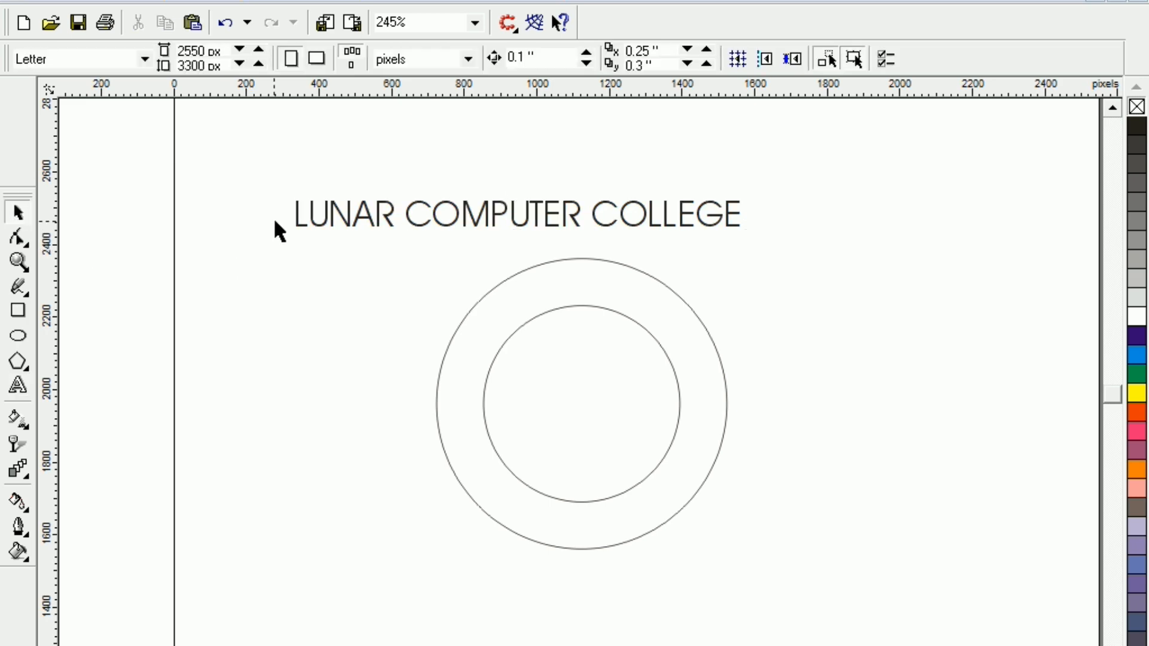
Change the font of the "LUNAR COMPUTER COLLEGE" text to Arial Black.
click(297, 222)
click(462, 63)
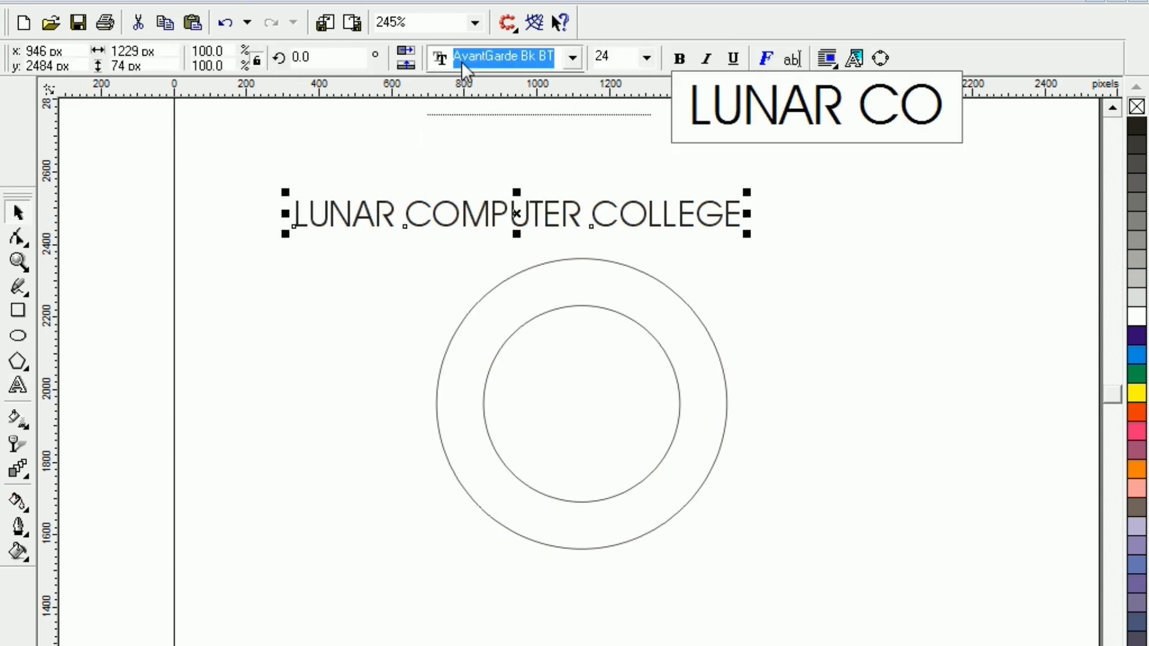
text(Arial )
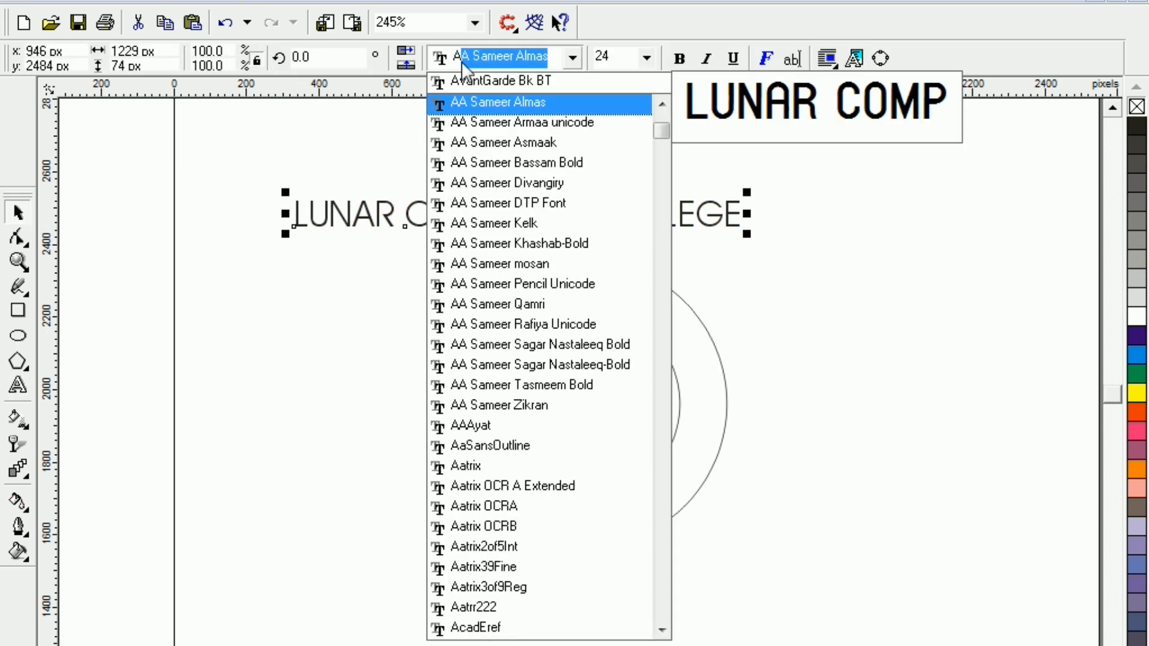
text(Black)
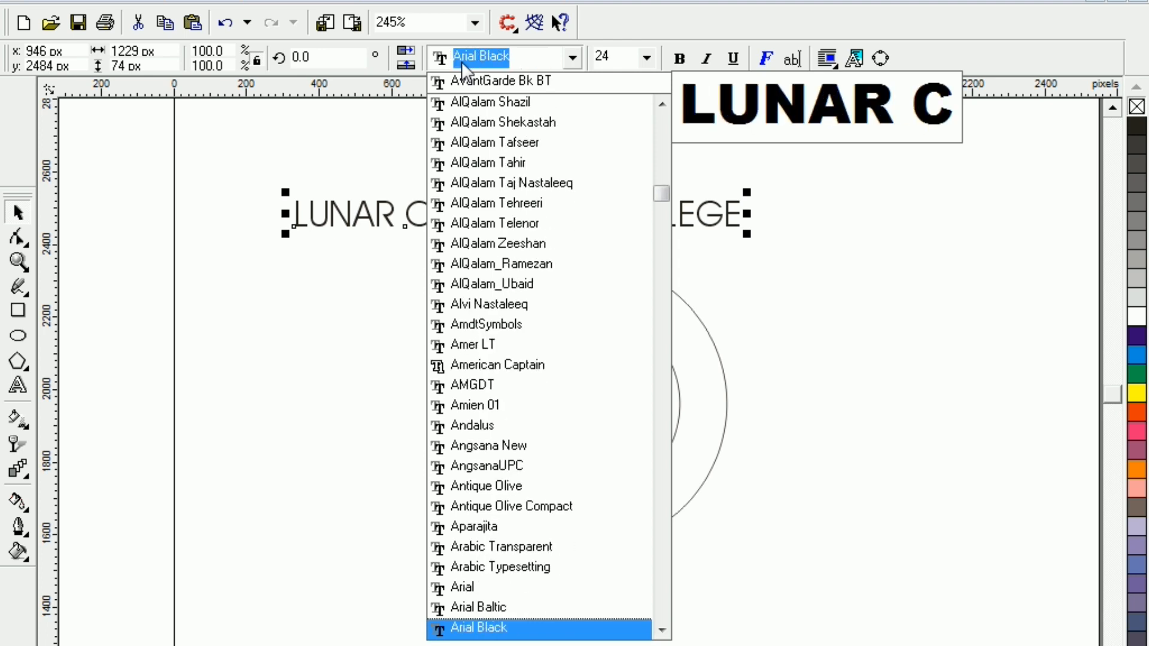
key(Return)
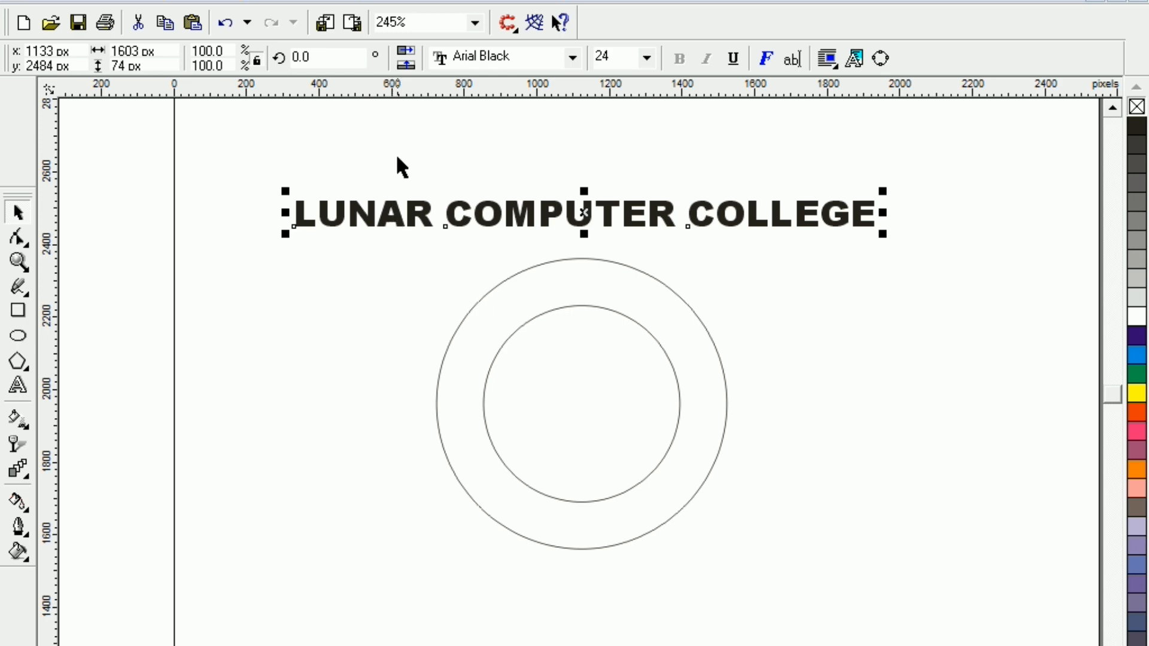
Fit the "LUNAR COMPUTER COLLEGE" text to the path of the outer circle.
click(401, 28)
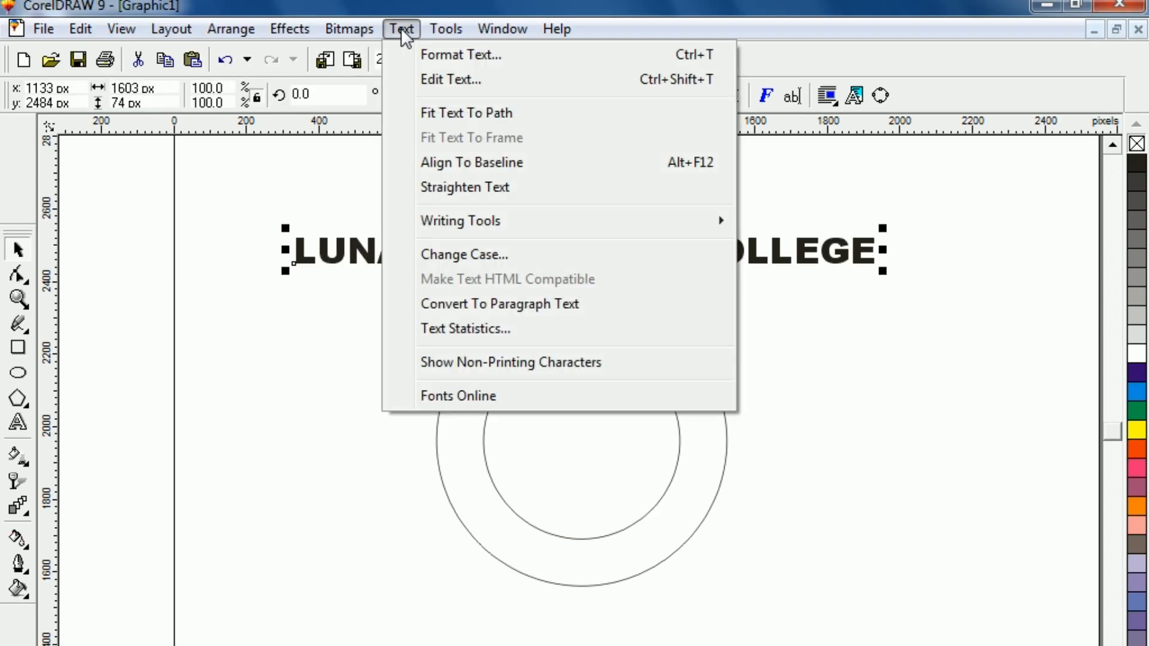
click(417, 117)
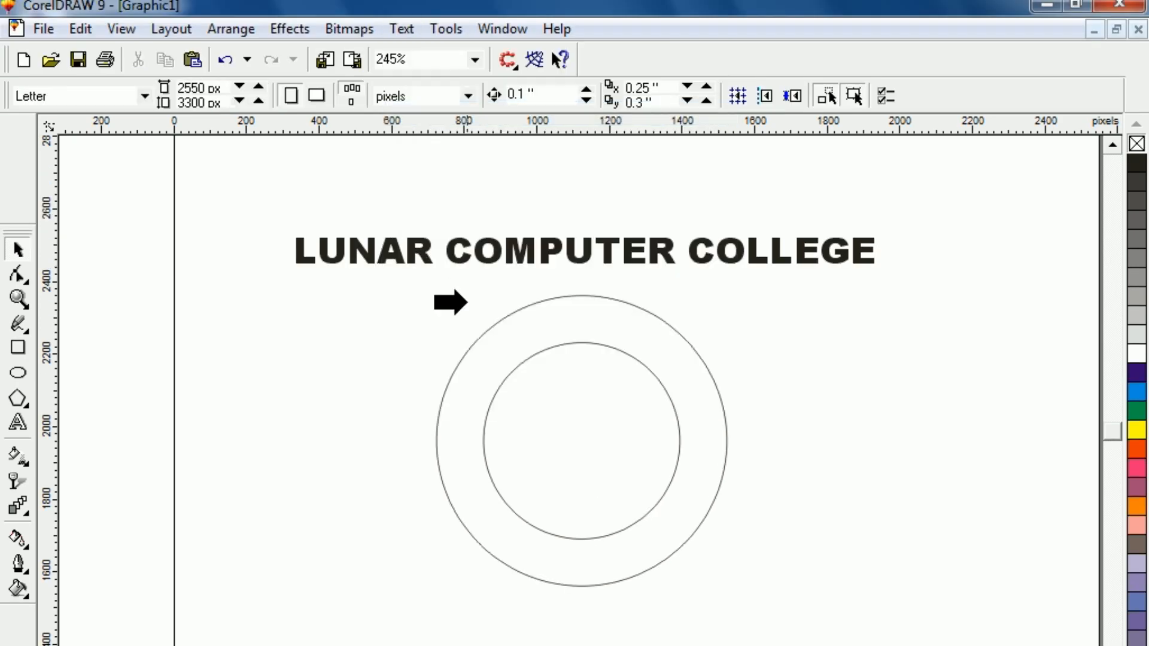
click(476, 335)
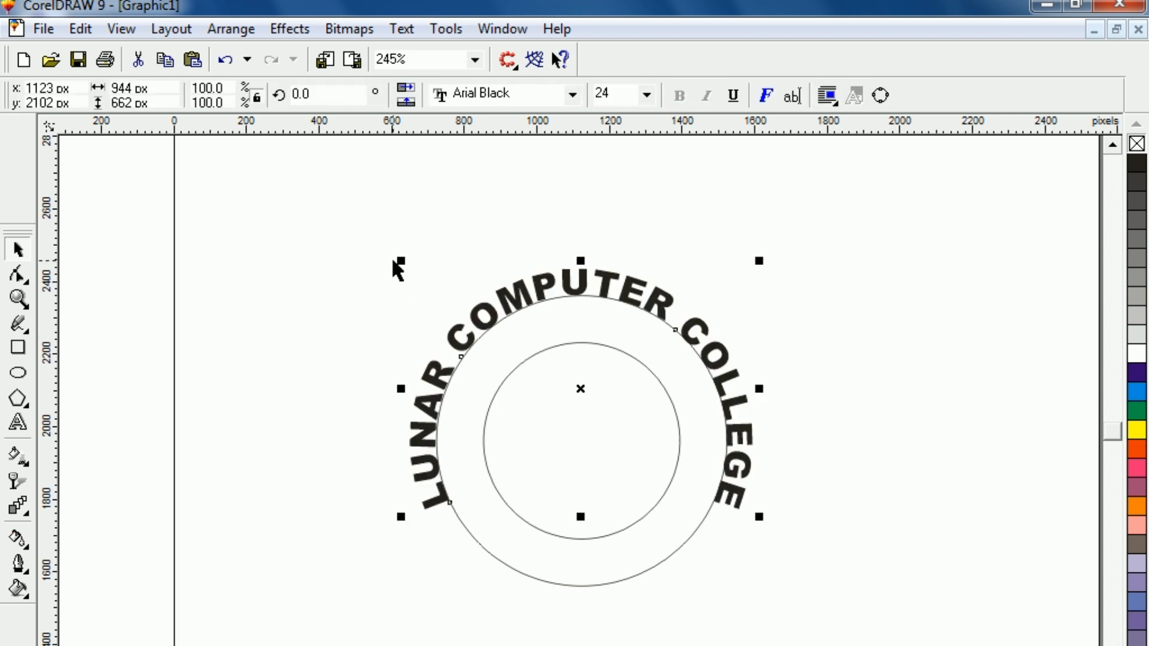
click(382, 302)
Set the curved text's distance from its path to -96 px, placing it between the two circles.
click(461, 356)
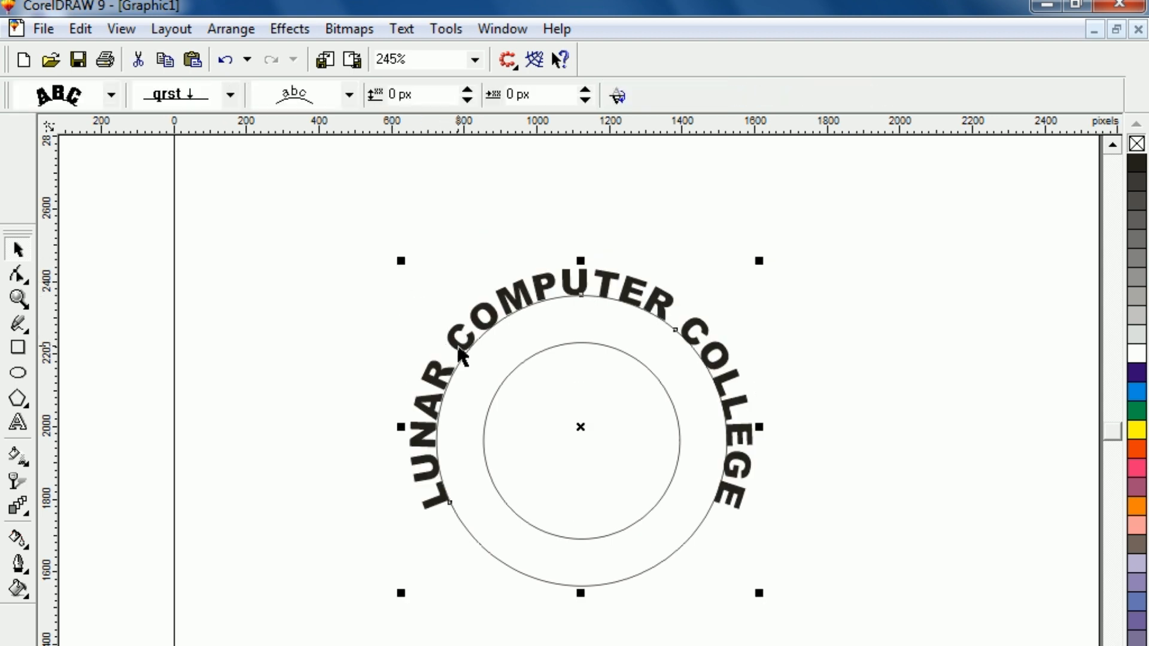
click(465, 101)
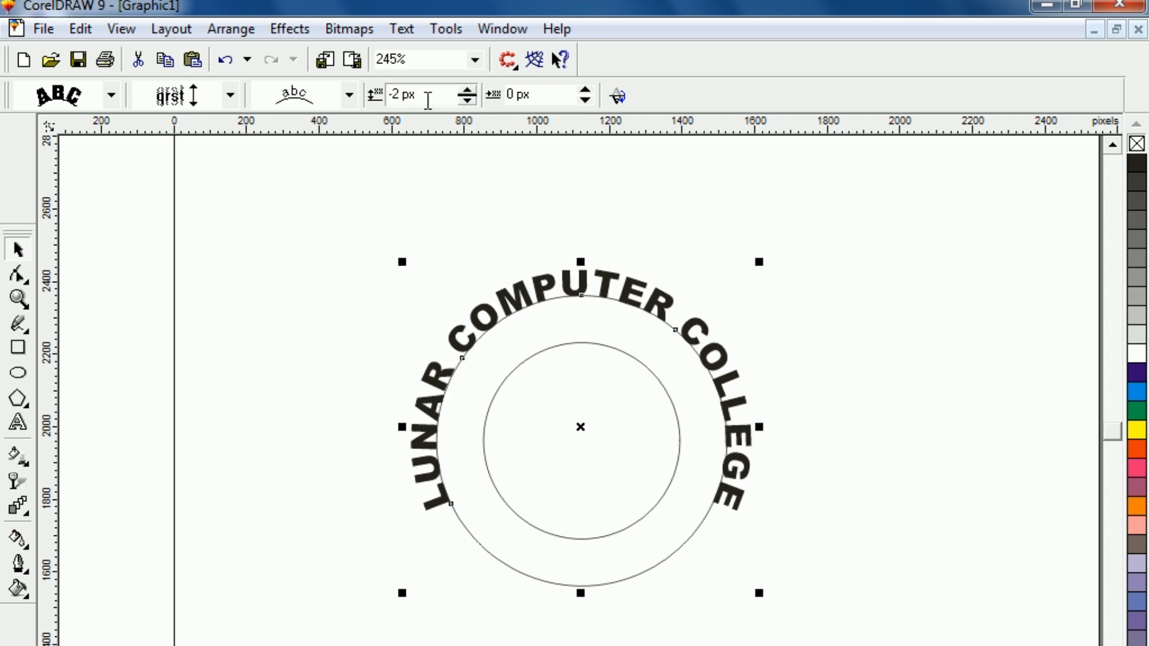
click(469, 101)
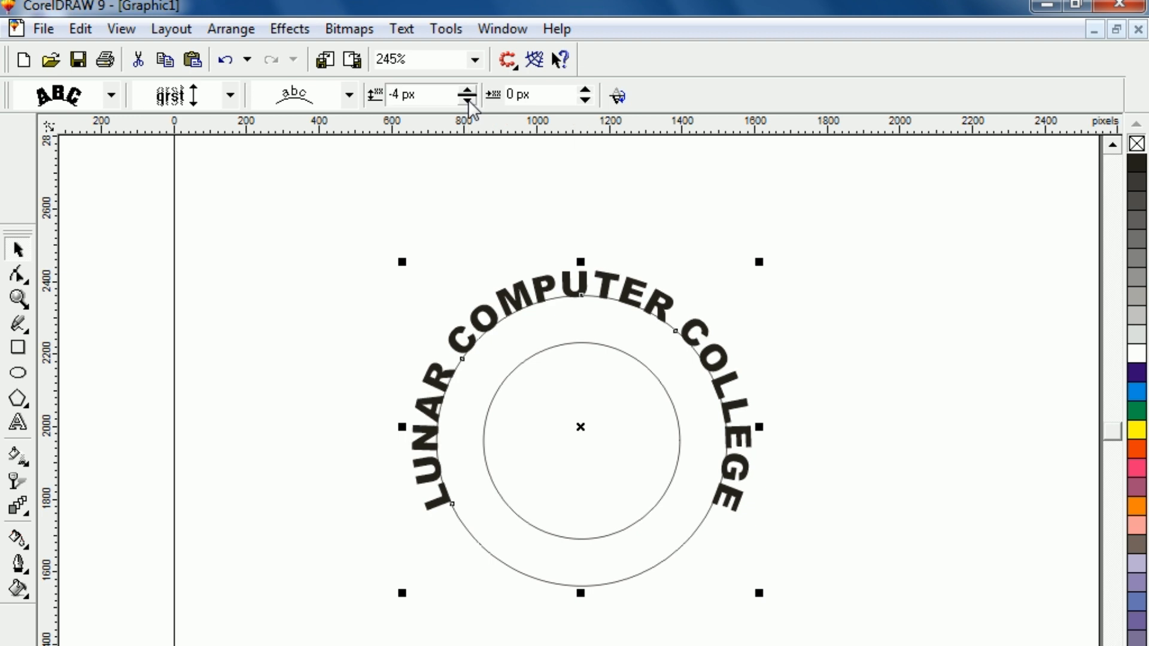
click(469, 101)
click(469, 101)
click(469, 101)
click(469, 101)
drag(469, 101, 469, 101)
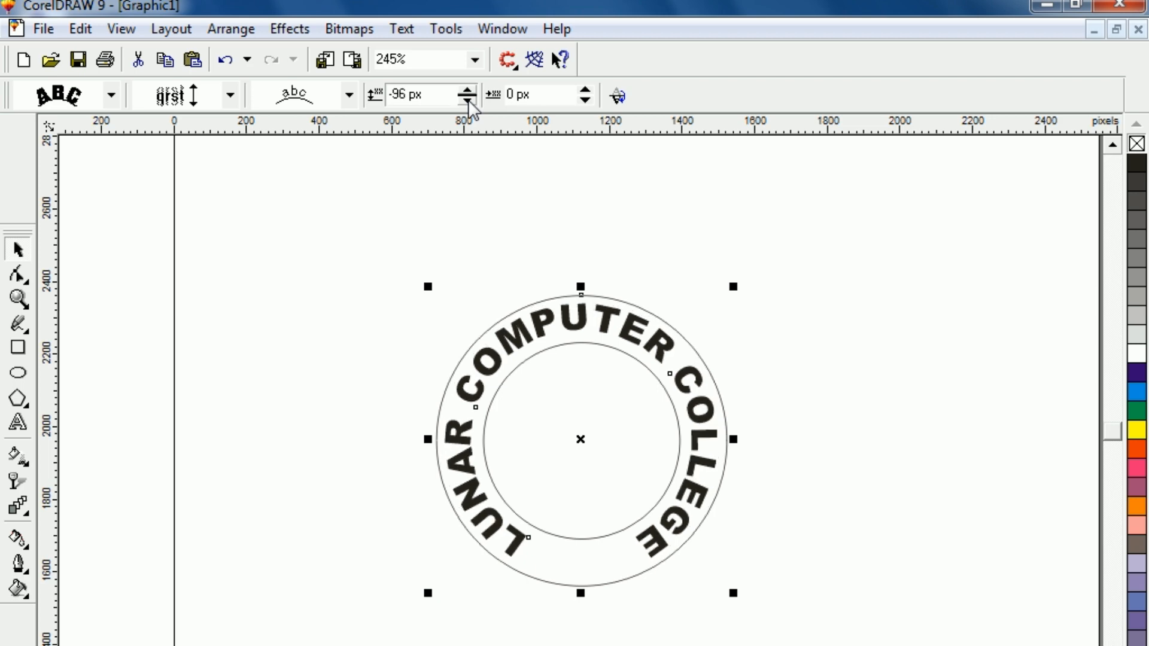
click(269, 248)
drag(312, 197, 820, 644)
key(shift+F2)
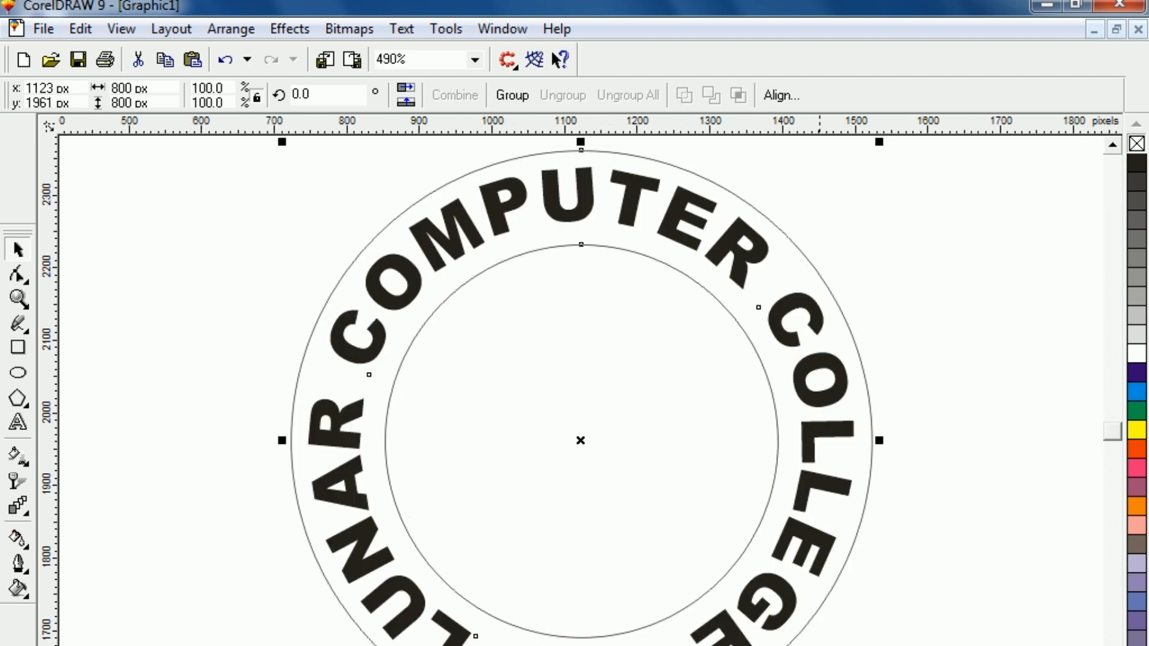
key(F3)
click(397, 282)
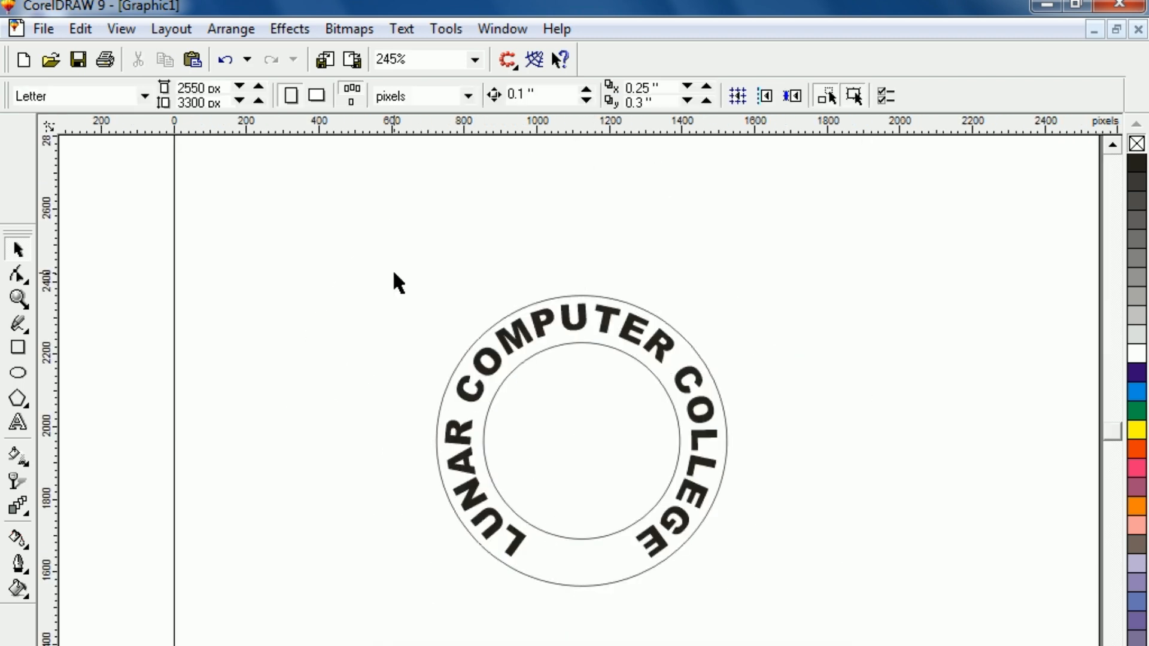
Delete the outer circle around the curved text and select the remaining inner circle.
click(446, 396)
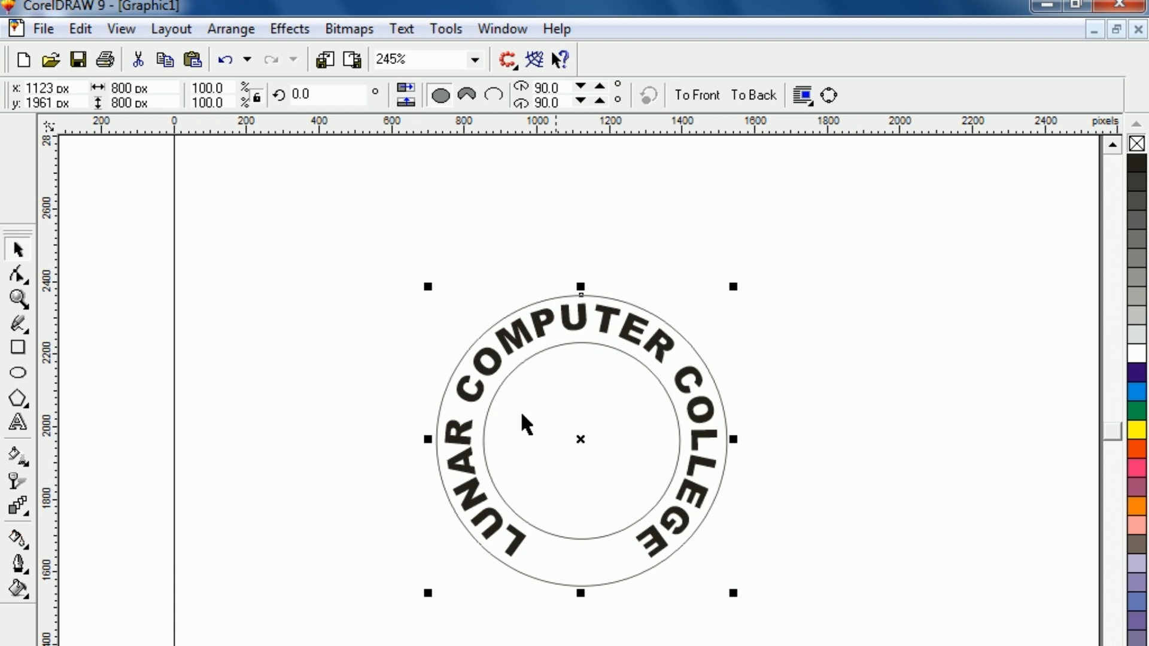
key(Delete)
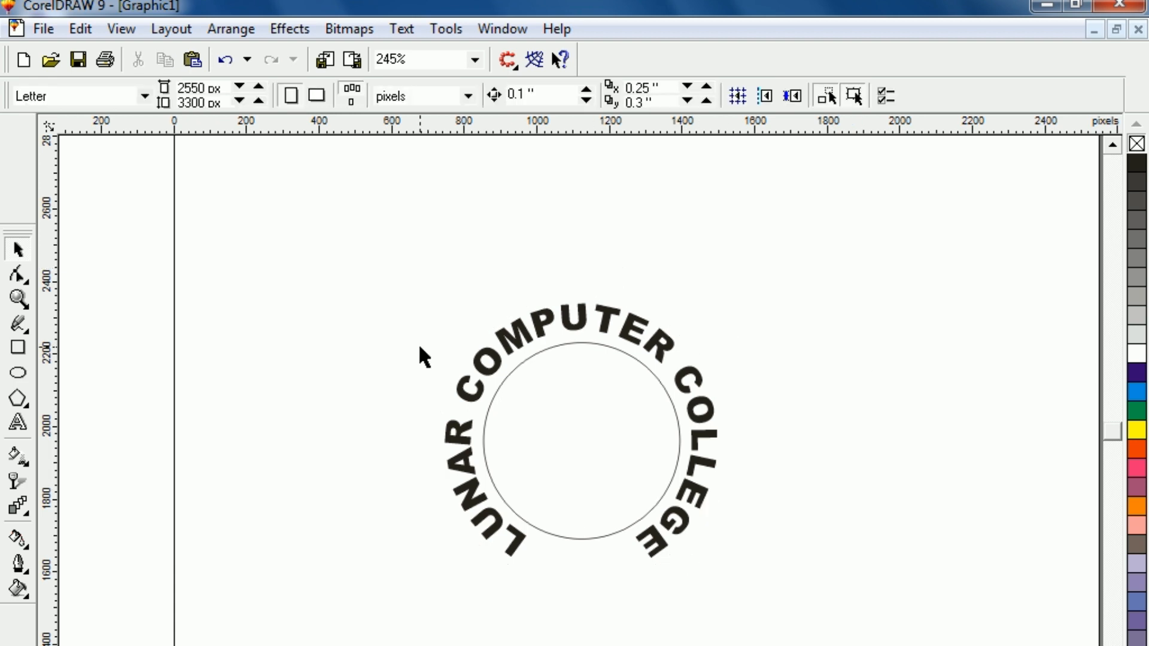
click(489, 413)
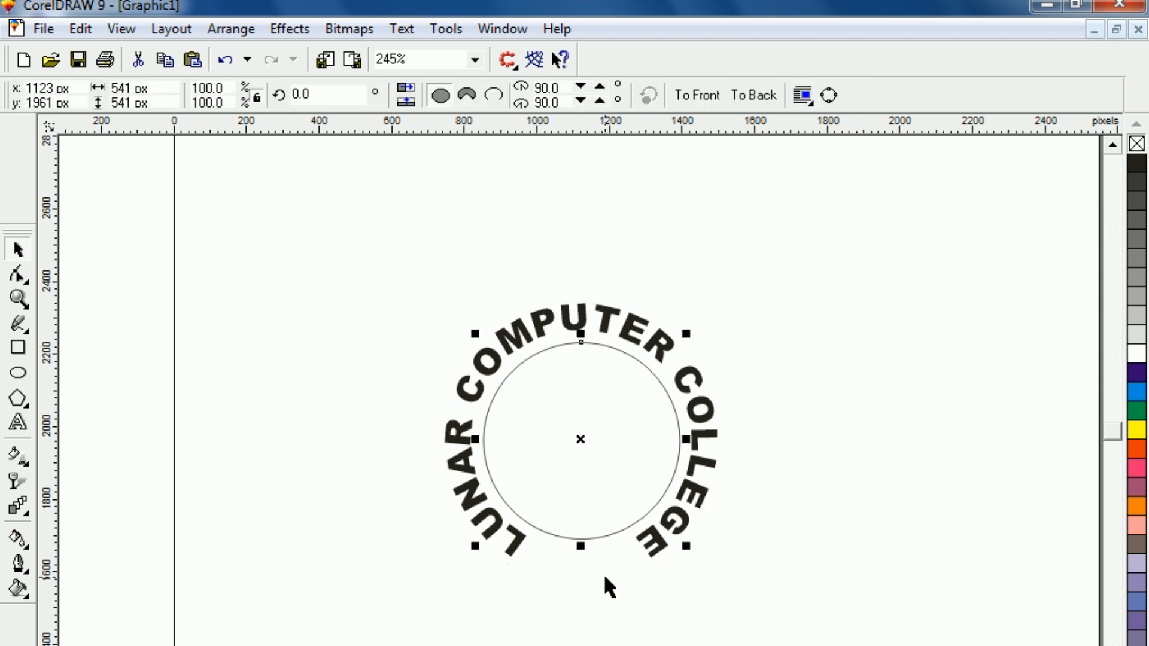
Enlarge a copy of the inner circle from its centre to 835 px wide, forming the outer ring around the curved text.
drag(686, 545, 740, 617)
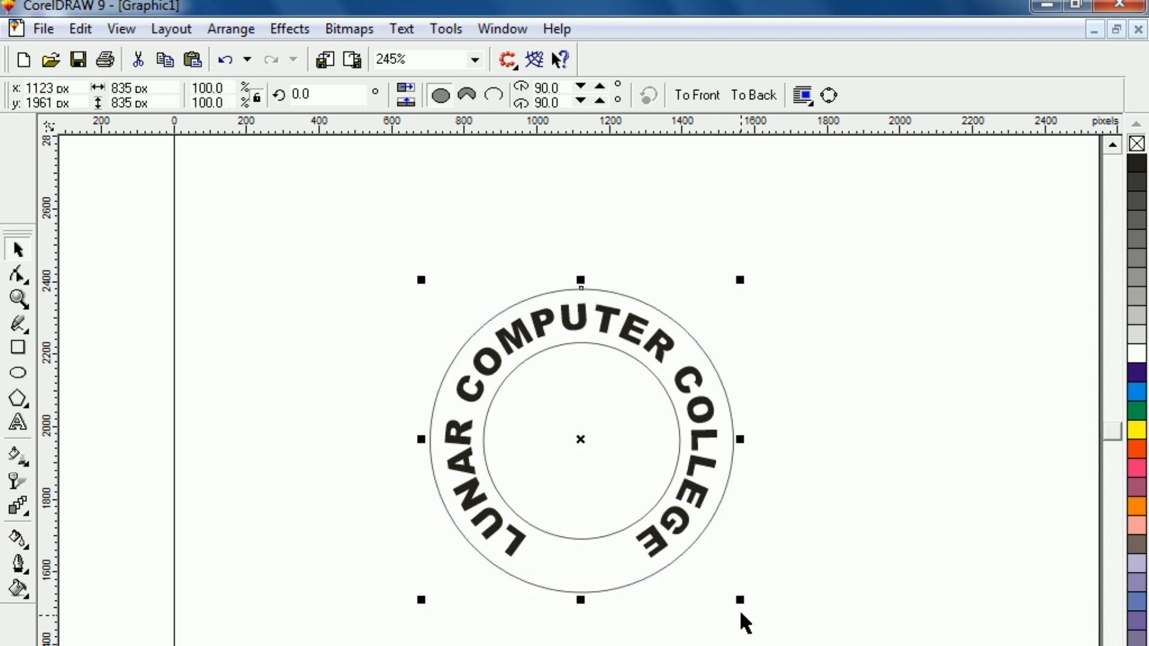
click(368, 297)
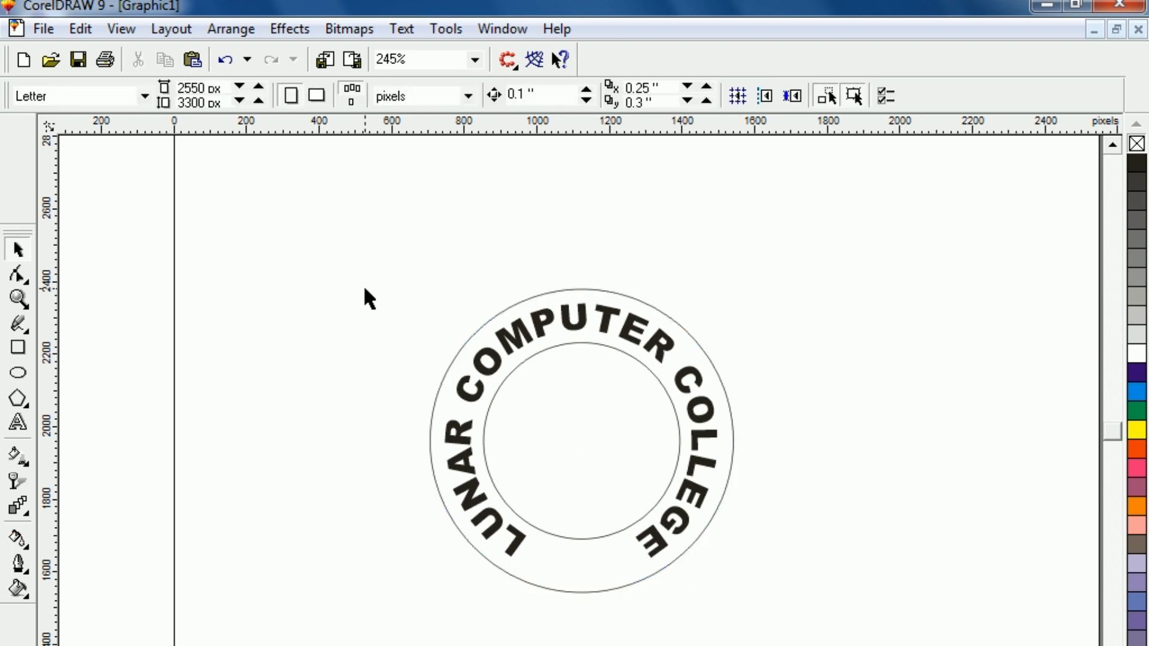
Set the outline width of both the outer and inner circles to 0.023 inches.
click(441, 387)
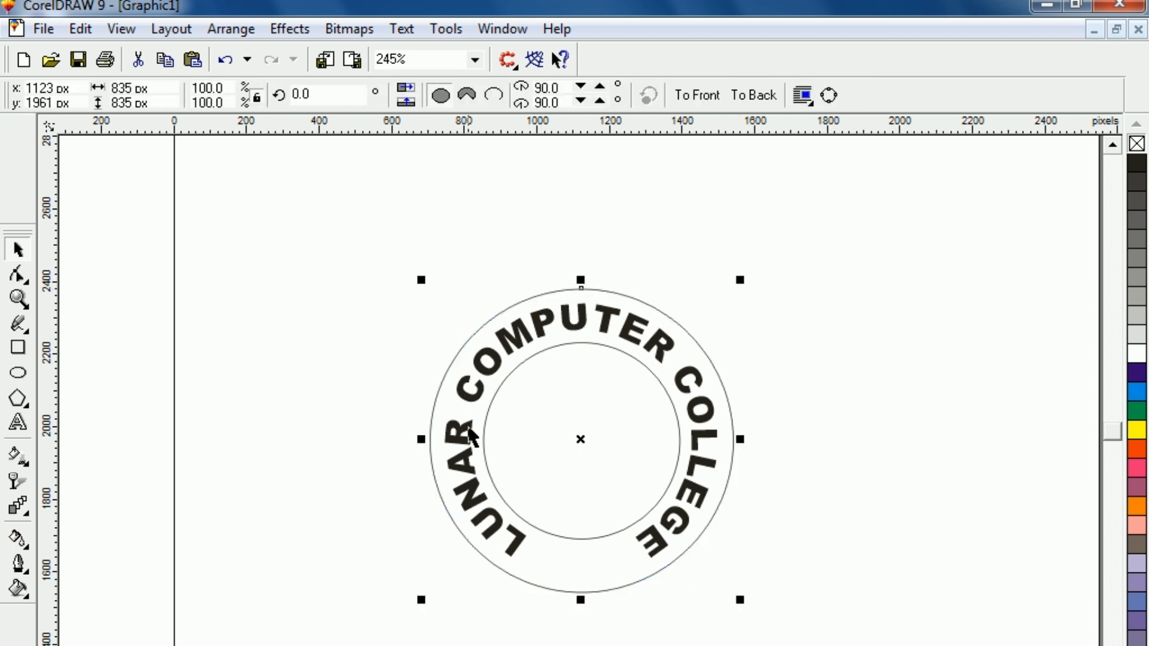
shift+click(484, 438)
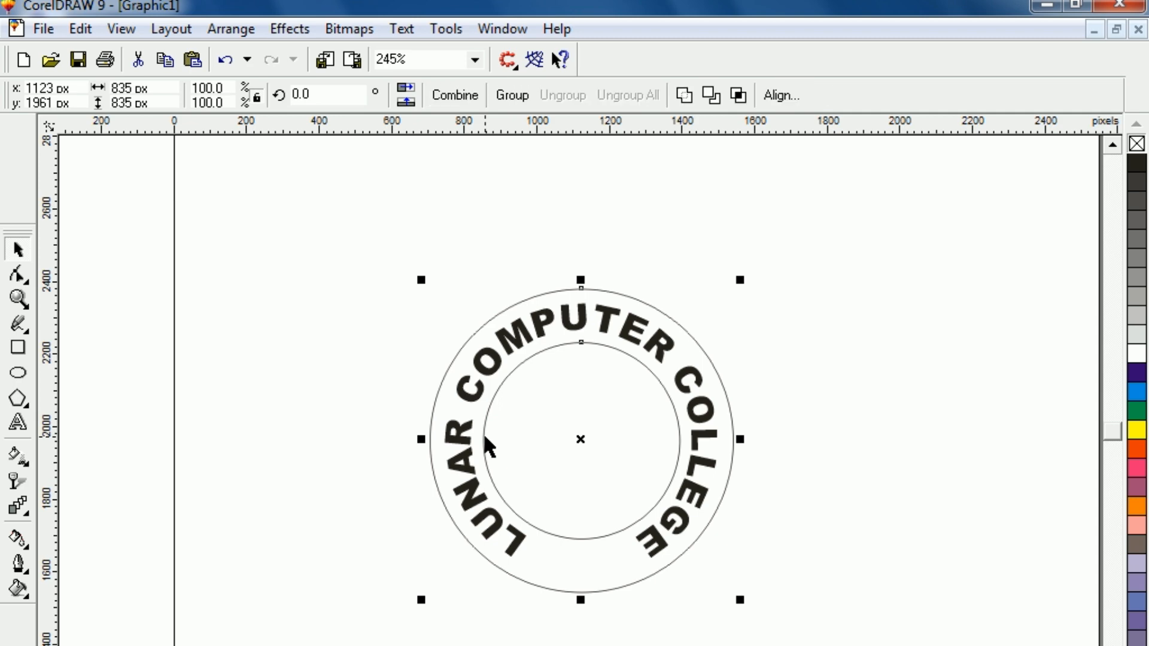
key(F12)
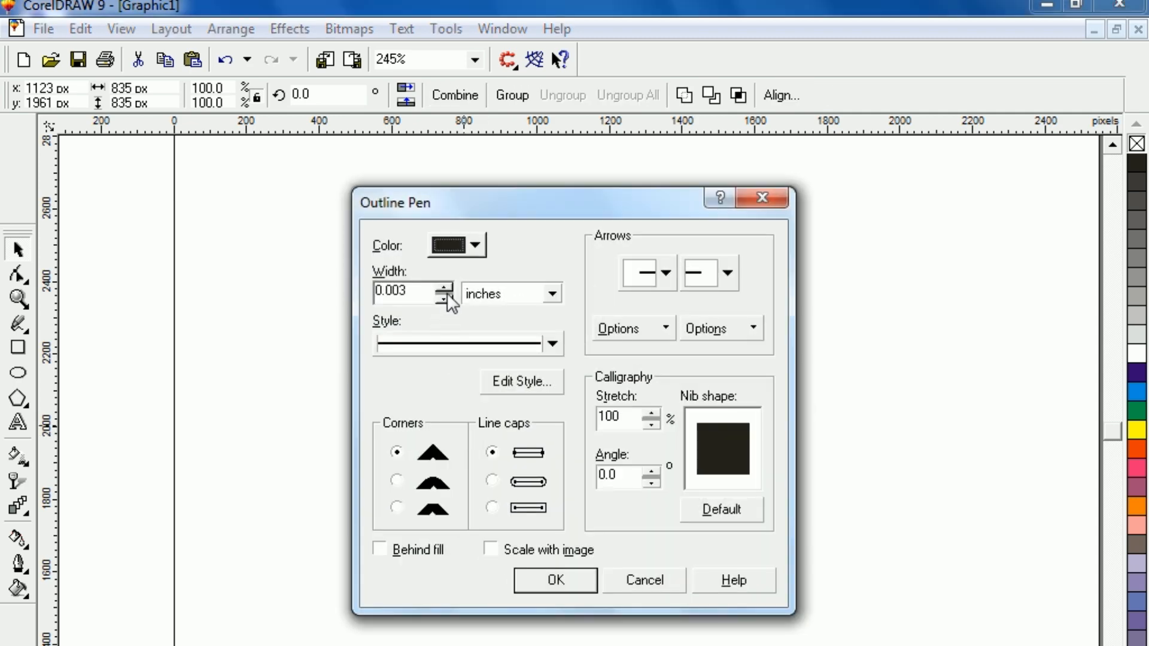
click(443, 287)
click(563, 583)
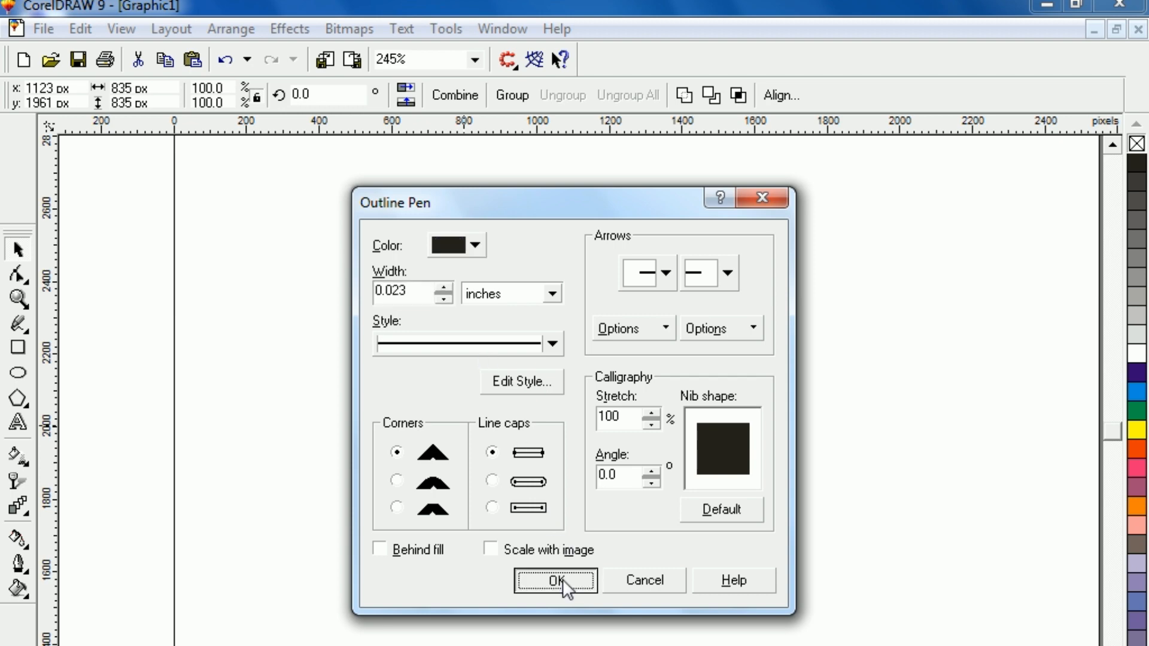
click(407, 377)
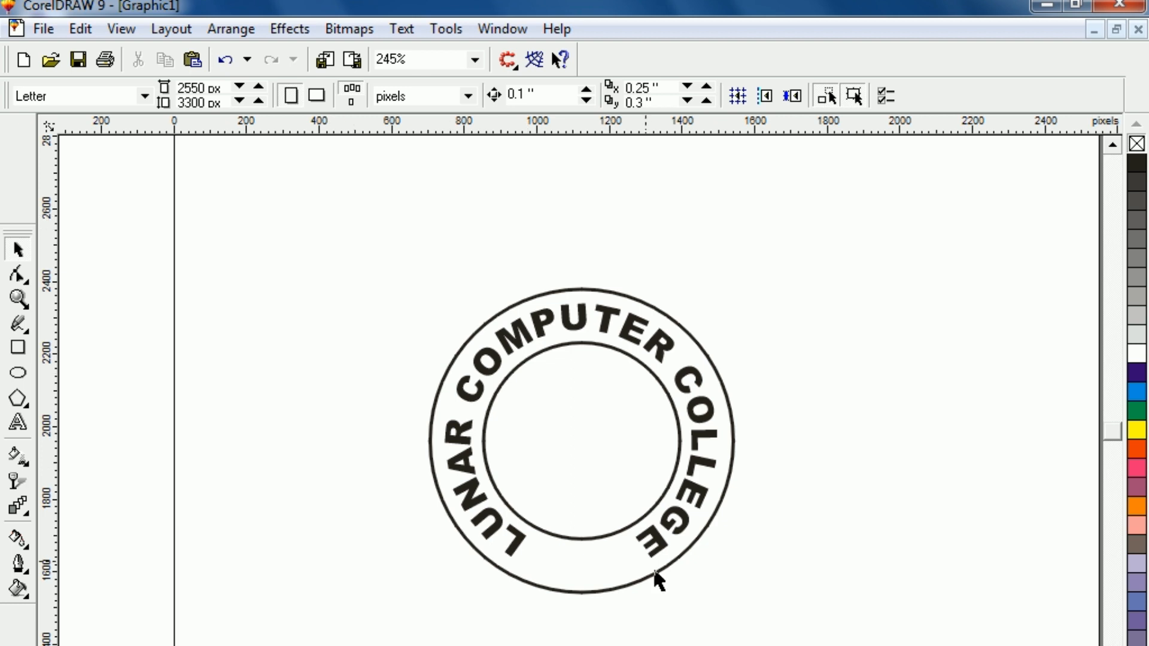
key(ctrl+a)
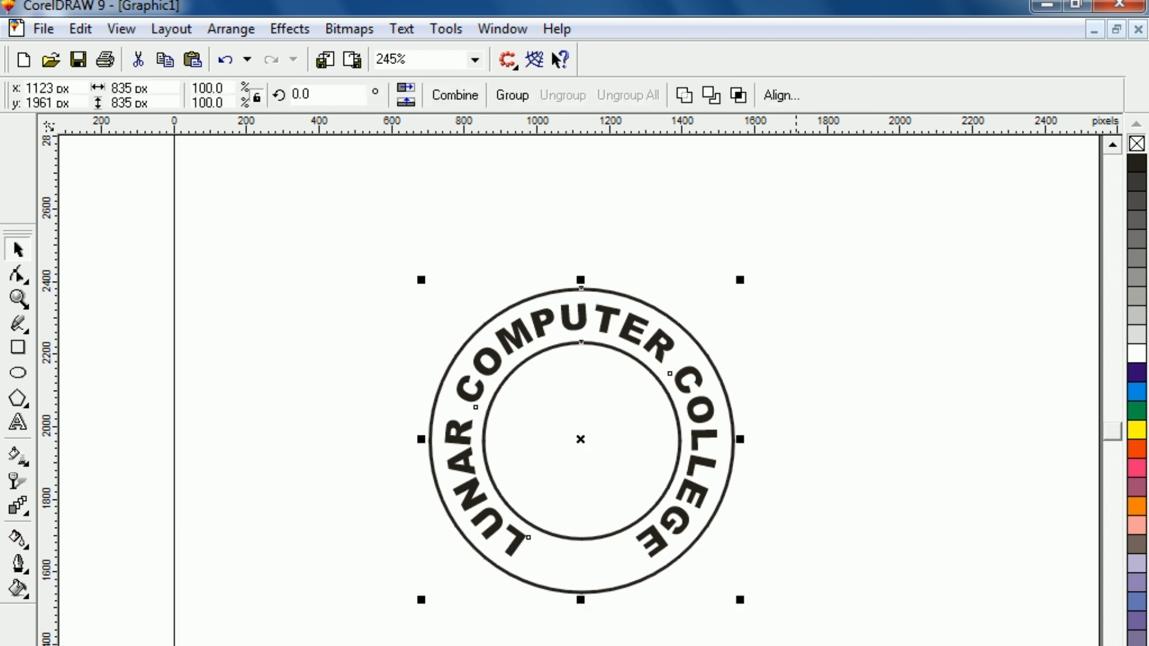
click(716, 601)
click(531, 444)
click(367, 310)
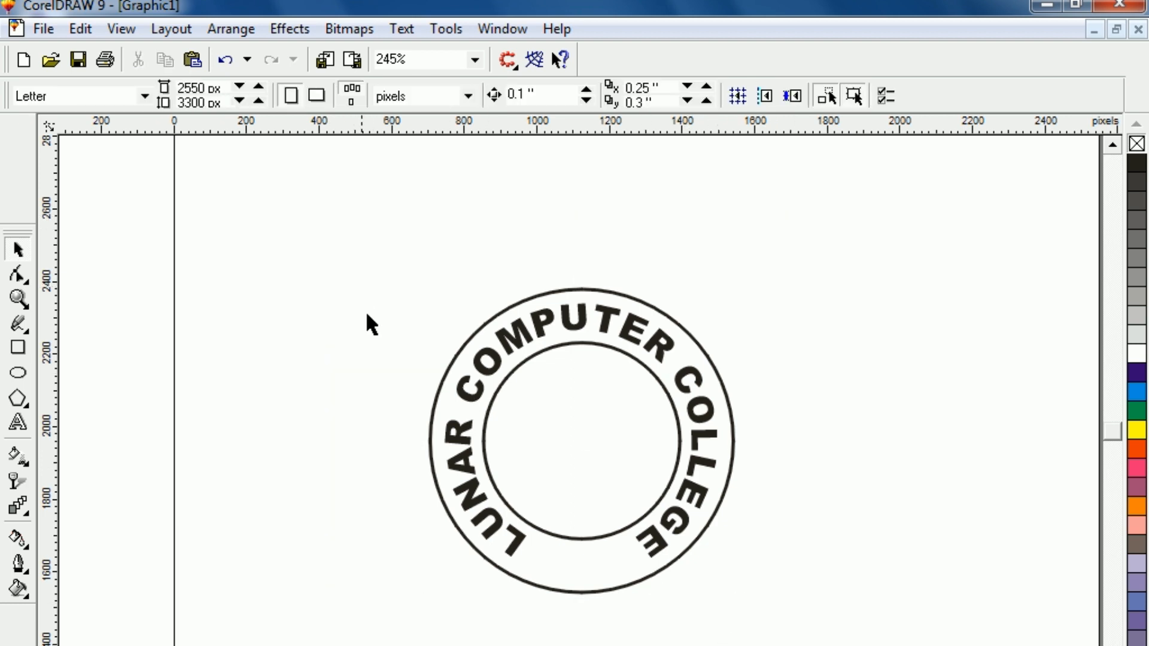
click(573, 569)
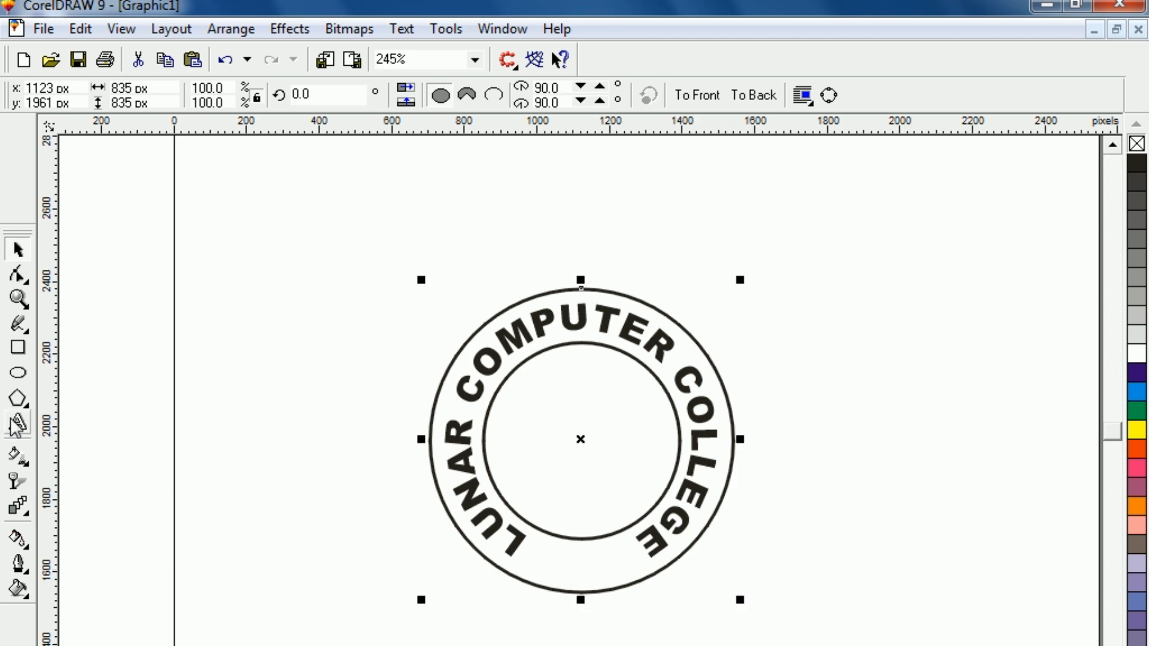
Draw a polygon about 142 by 118 px in the gap between the first and last letters and set it to 5 sides.
click(18, 398)
mouse_move(420, 645)
mouse_down()
mouse_move(439, 645)
mouse_move(409, 645)
mouse_move(575, 564)
mouse_up()
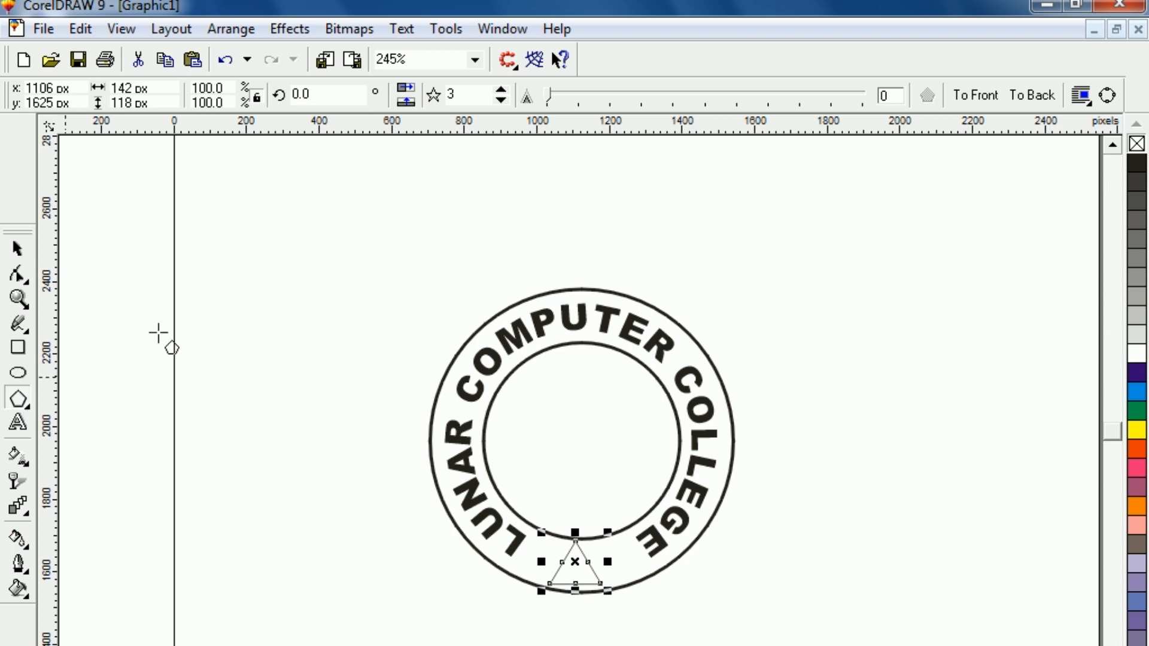
double_click(450, 94)
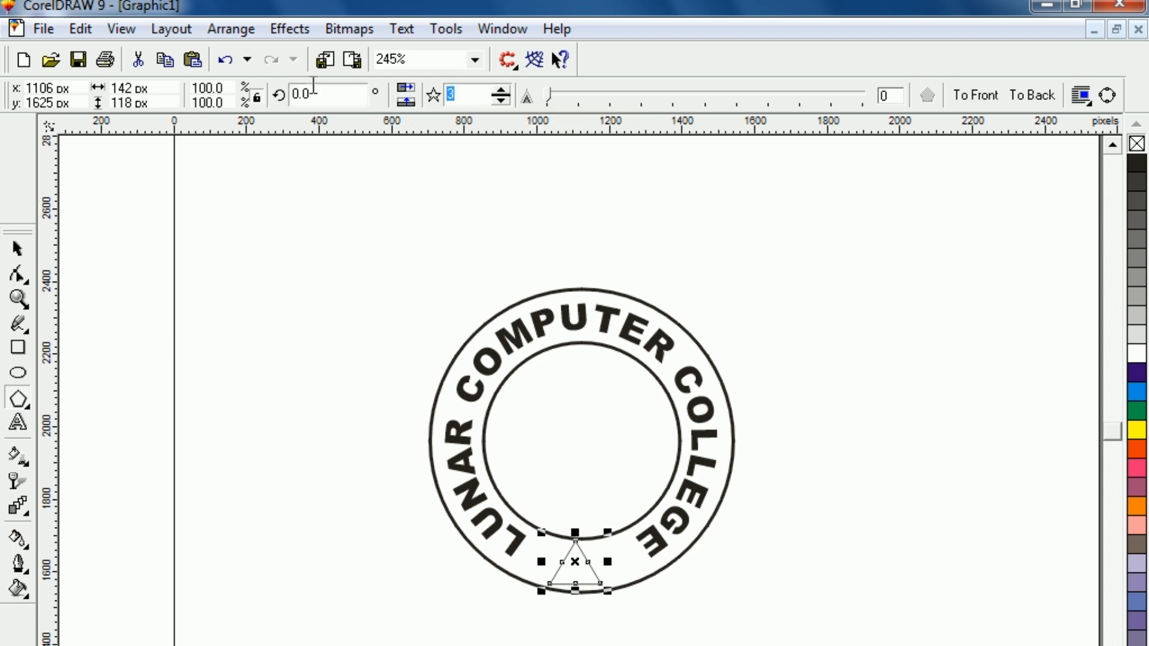
text(5)
key(Return)
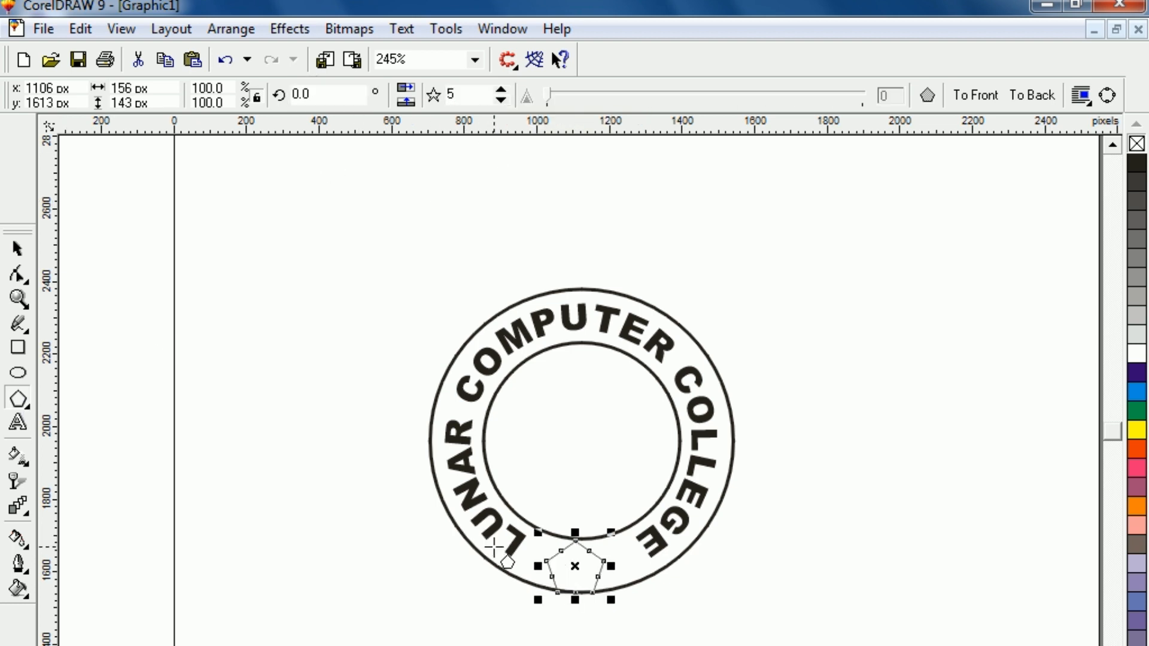
Pull the midpoint node of the pentagon's side inward to reshape the pentagon into a five-pointed star.
key(shift+F2)
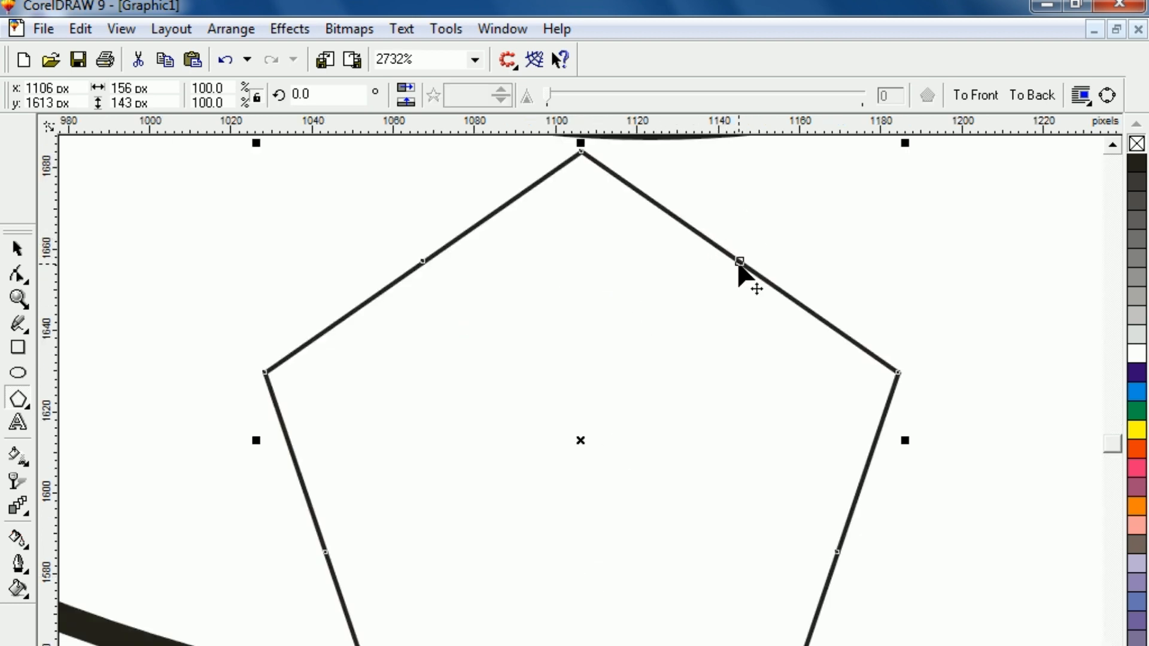
drag(739, 263, 659, 368)
Scale the star down to about 124 by 113 px and move it into the band between the two circles.
key(F3)
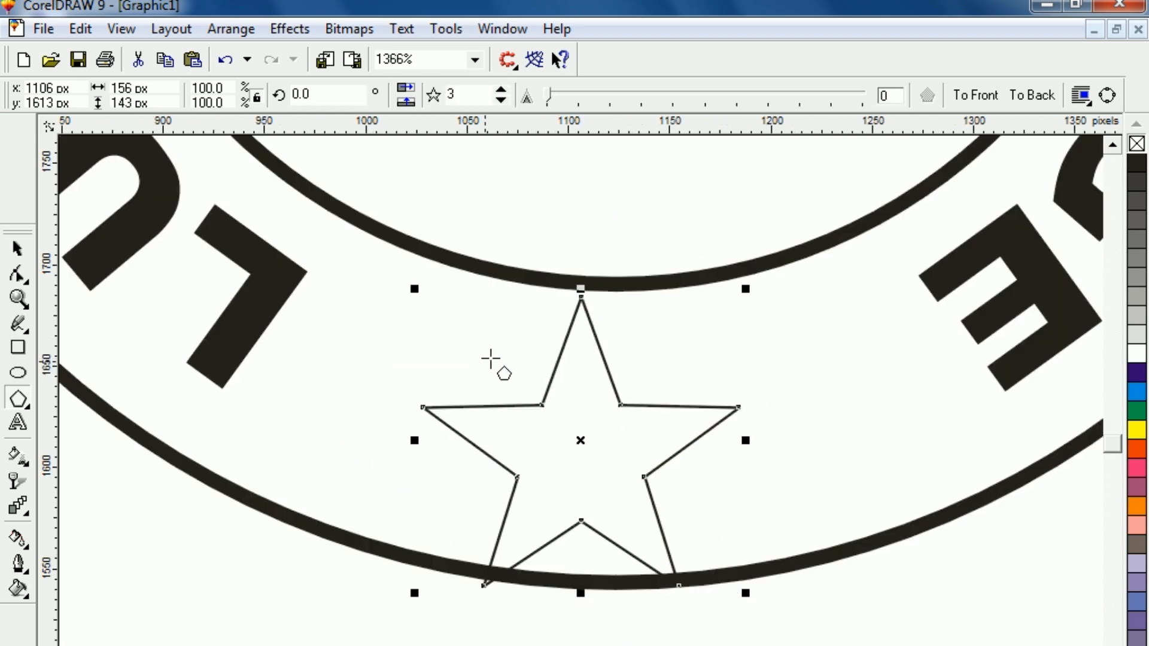
drag(414, 289, 454, 348)
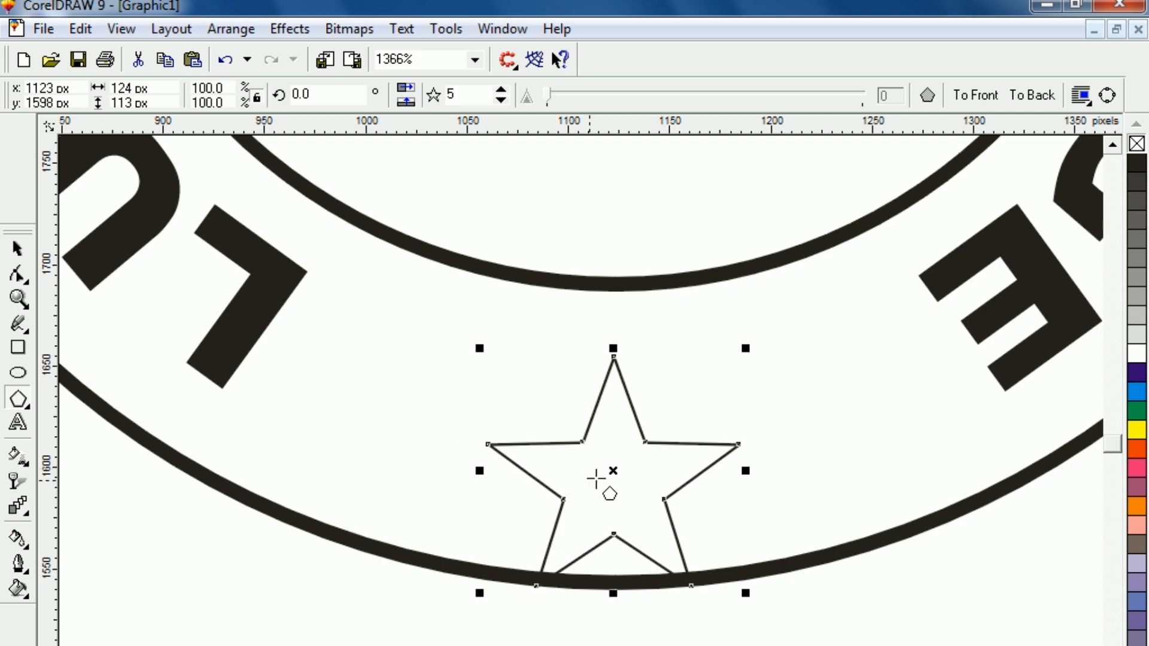
drag(613, 471, 570, 431)
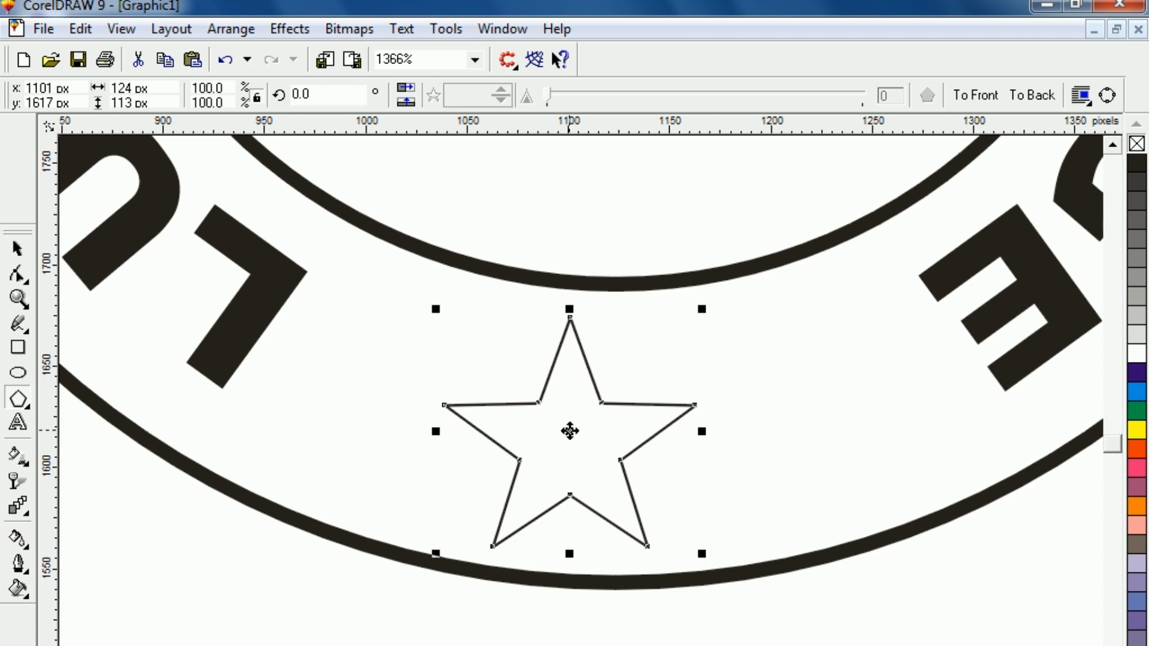
Set the star's outline width to 0.023 inches and deselect the star.
key(F12)
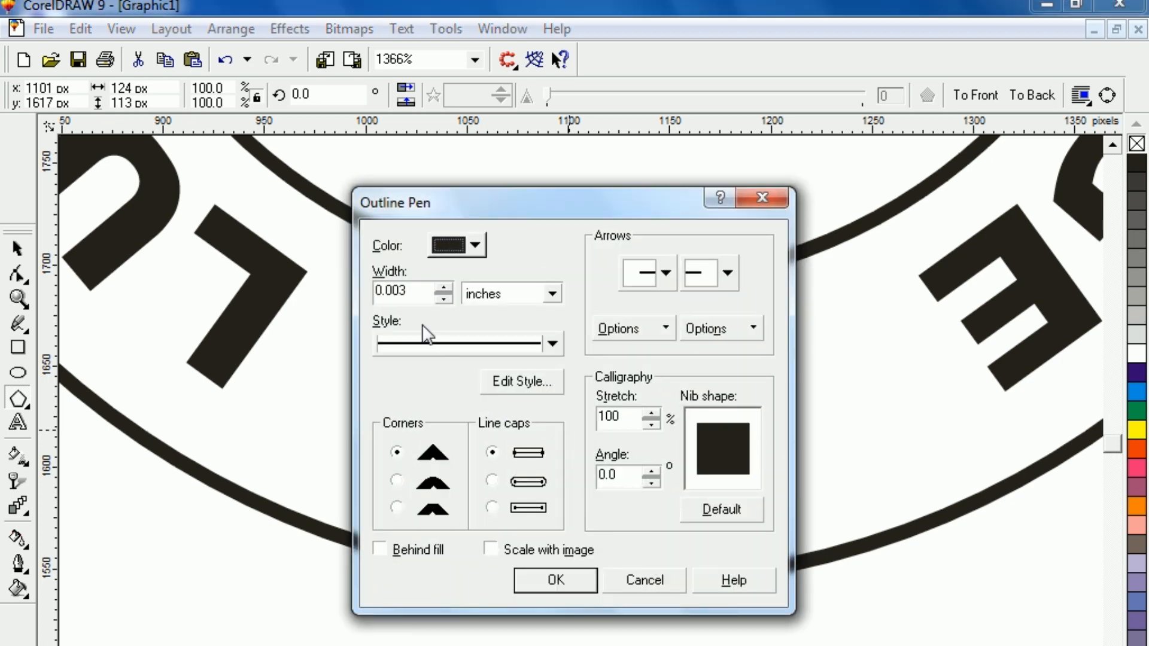
click(449, 288)
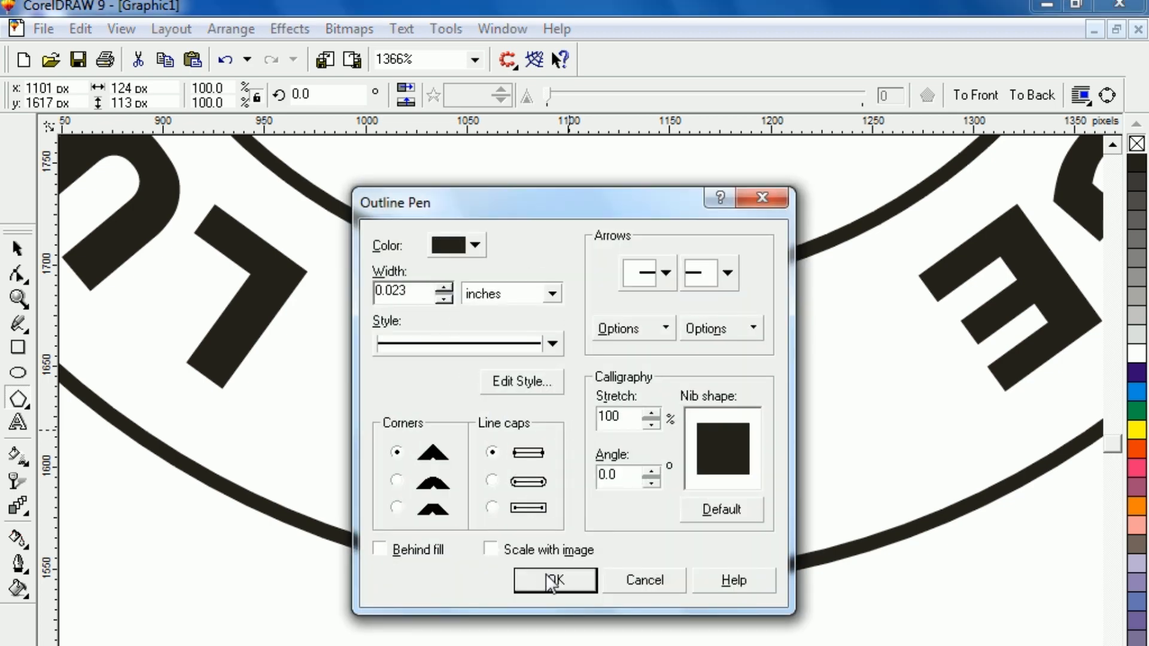
click(548, 579)
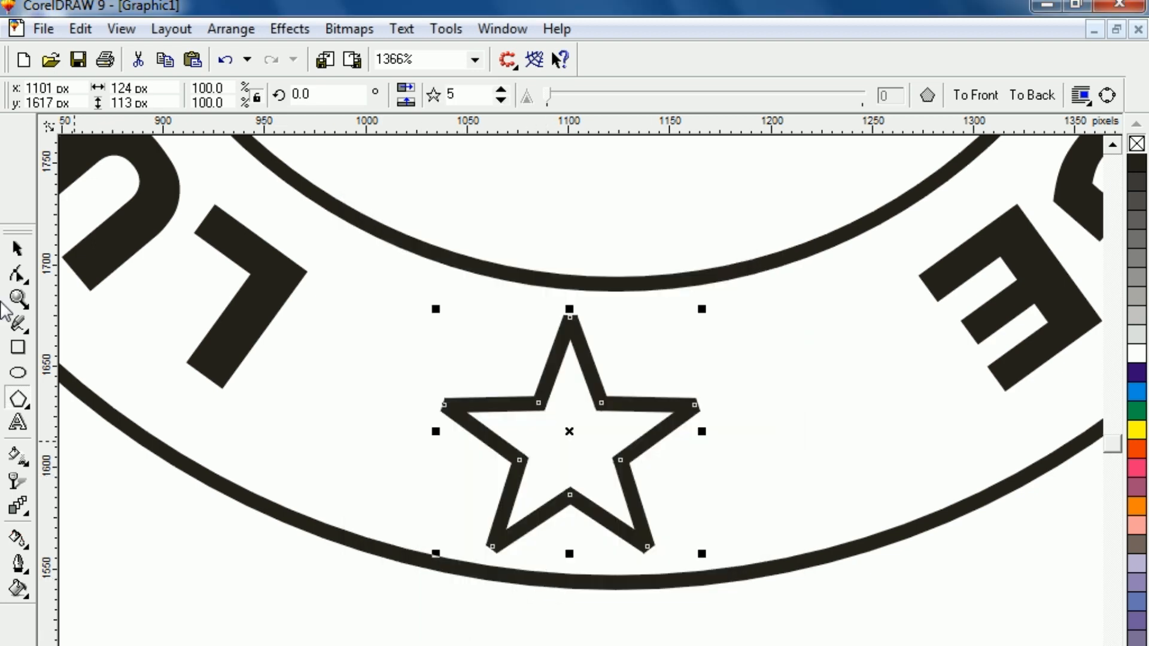
click(17, 249)
click(192, 589)
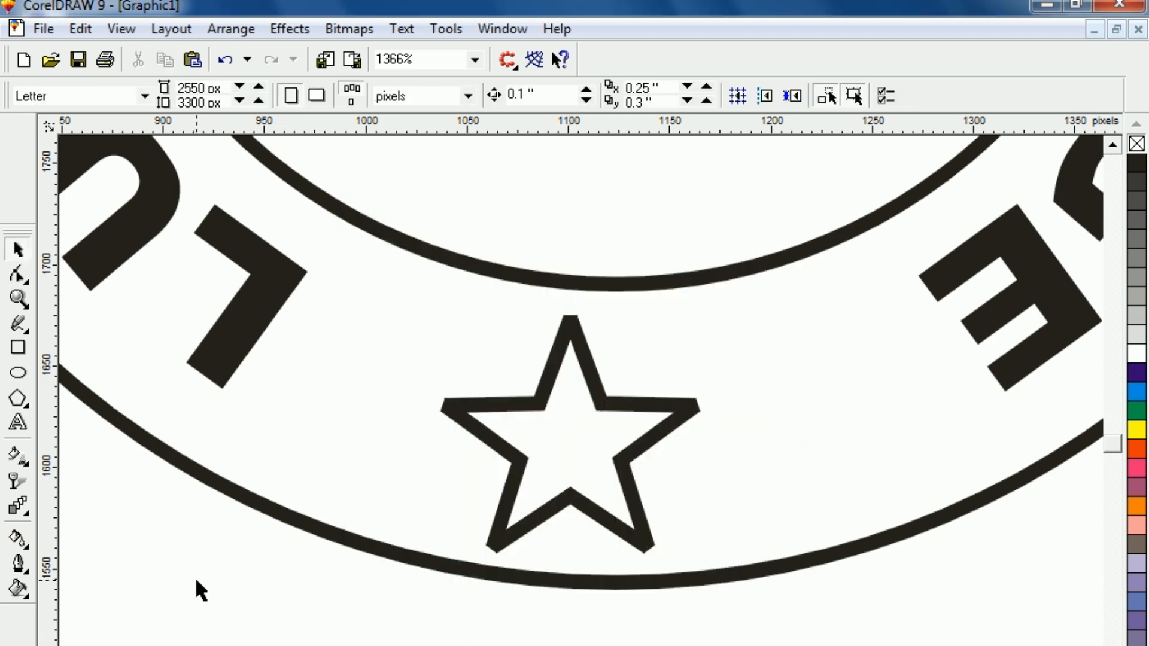
Select the star, circles and curved text together and align their centres vertically so the star sits on the circles' axis.
key(F3)
key(F3)
key(F3)
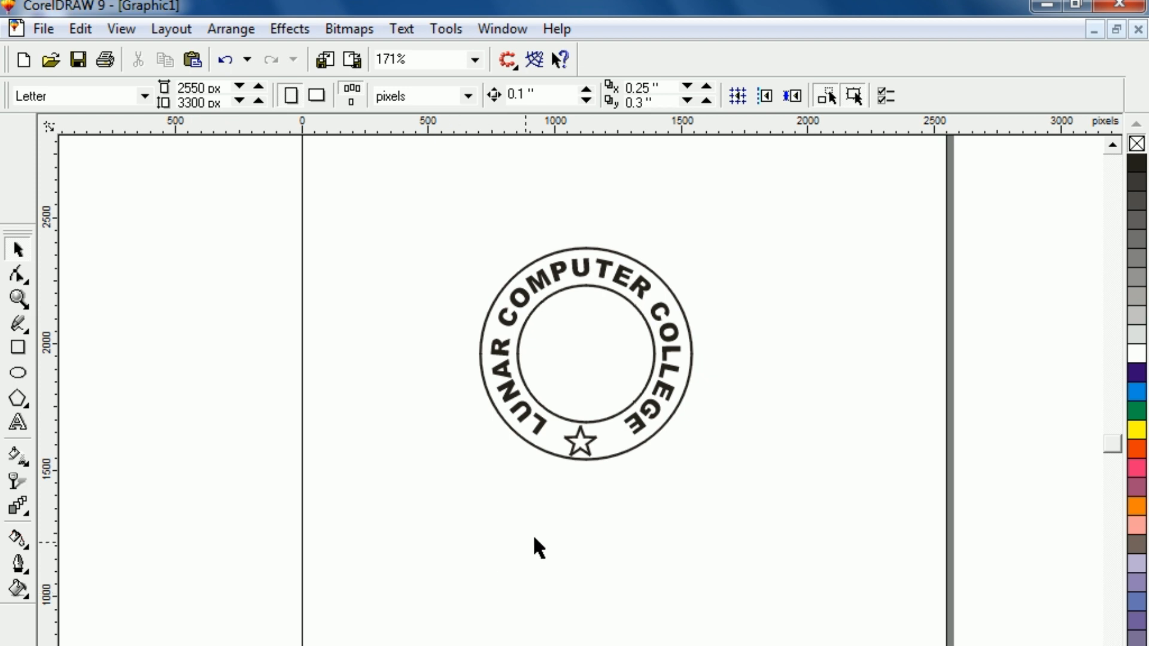
click(584, 453)
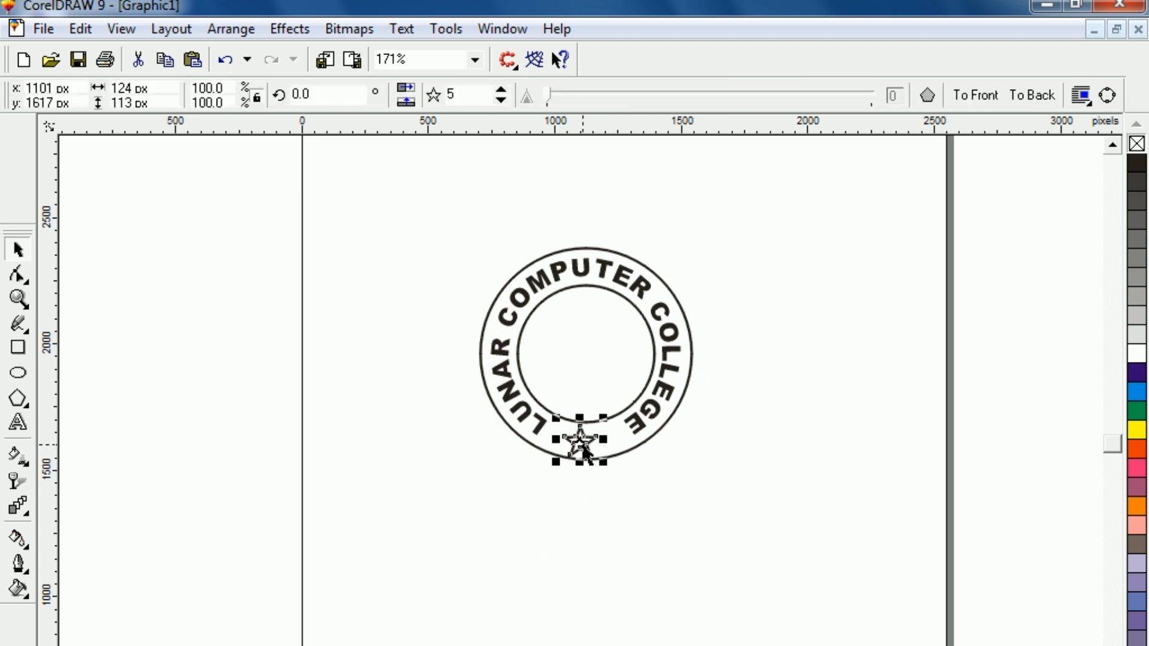
click(579, 341)
drag(417, 185, 738, 493)
key(c)
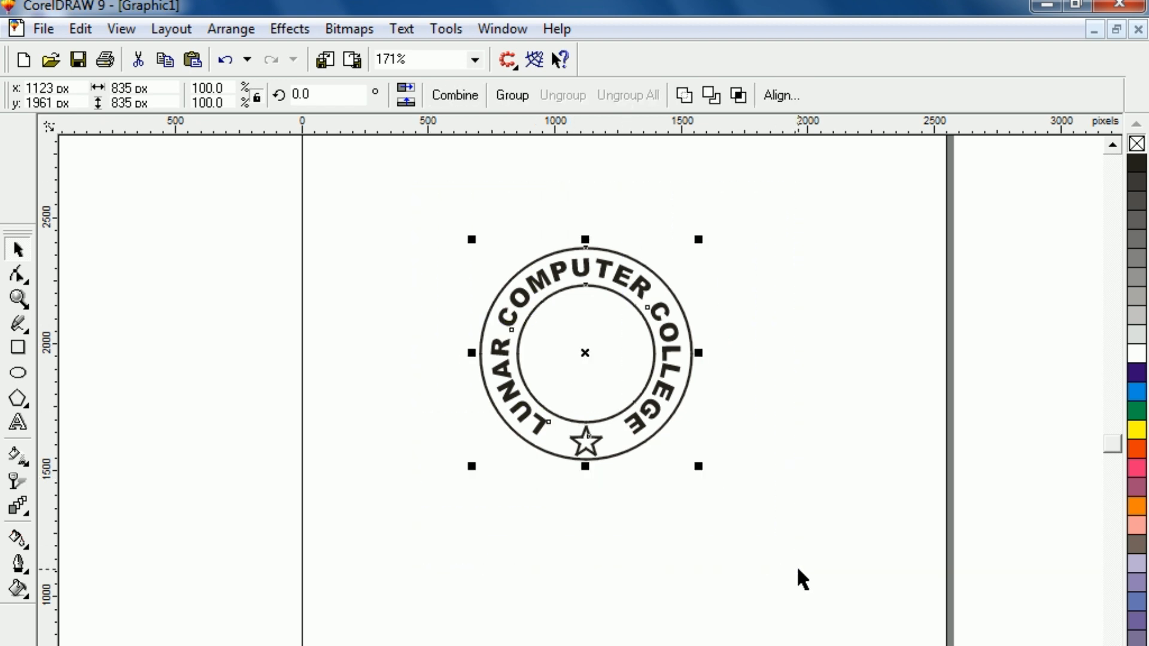
click(676, 537)
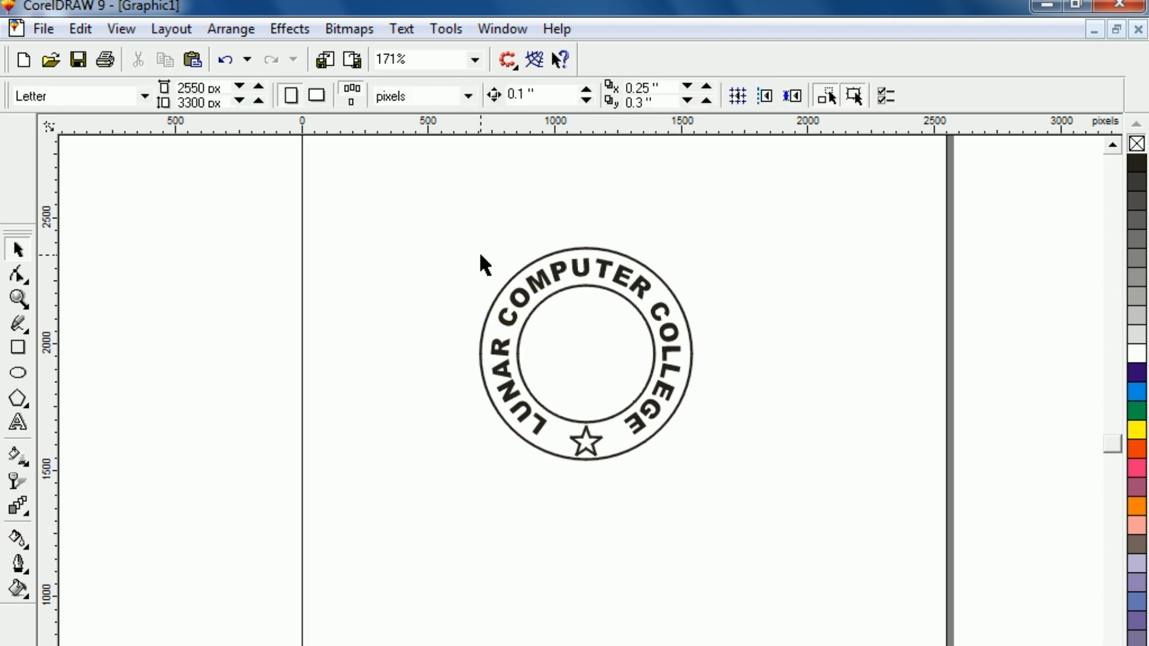
drag(366, 197, 815, 571)
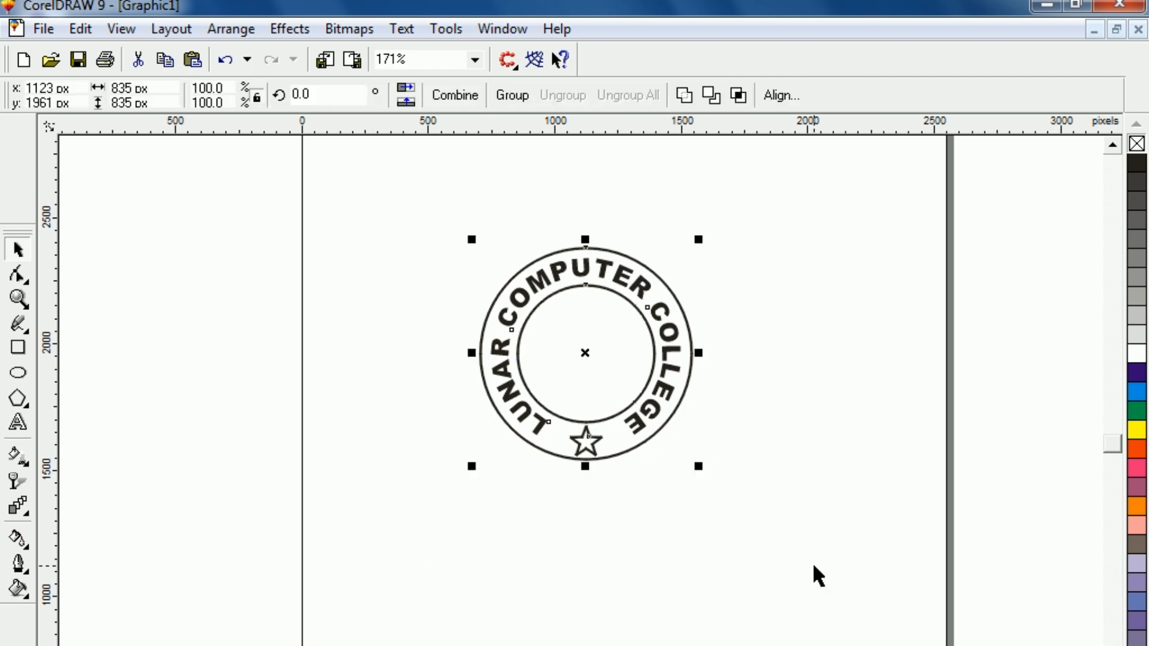
key(shift+F2)
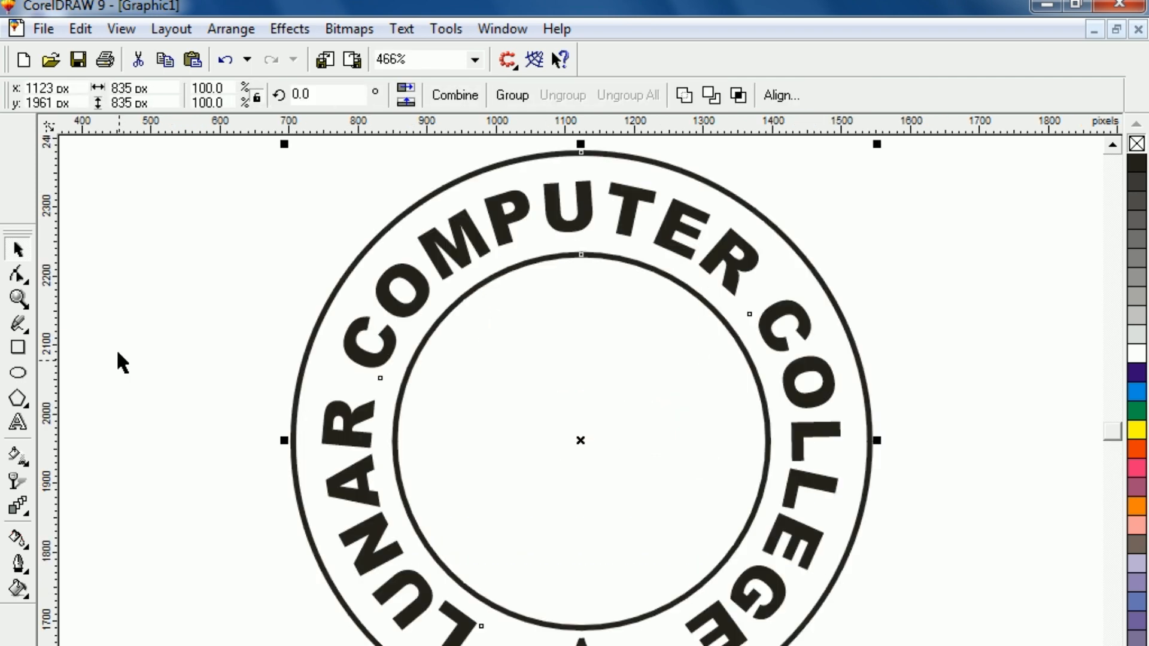
click(190, 238)
click(372, 356)
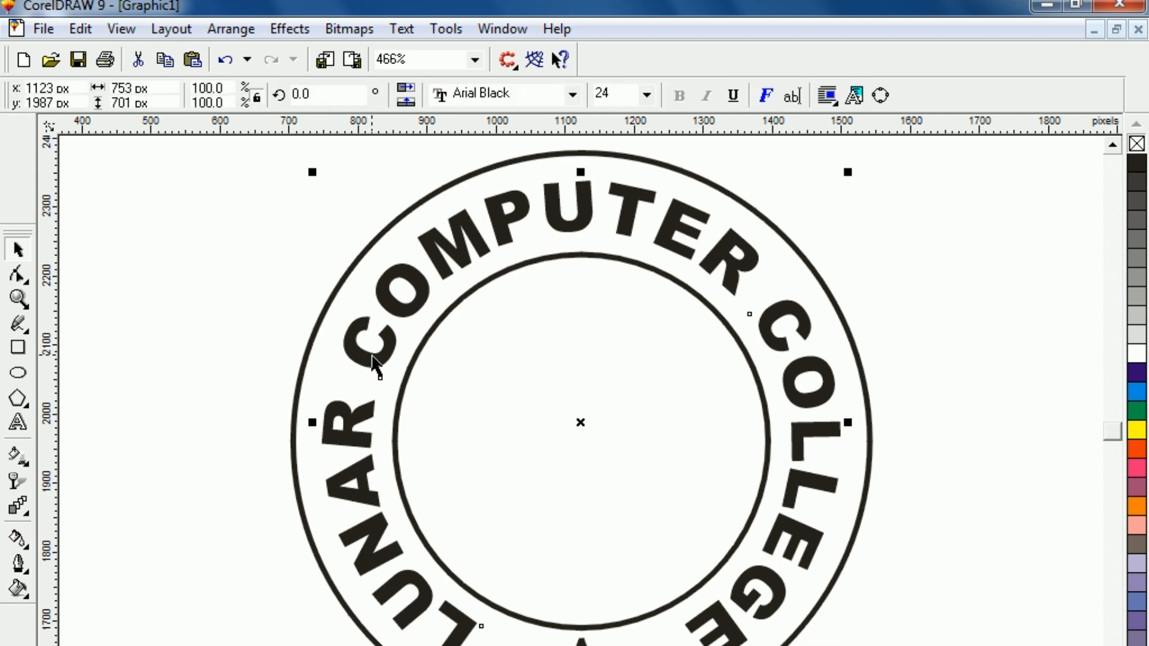
click(264, 240)
key(F3)
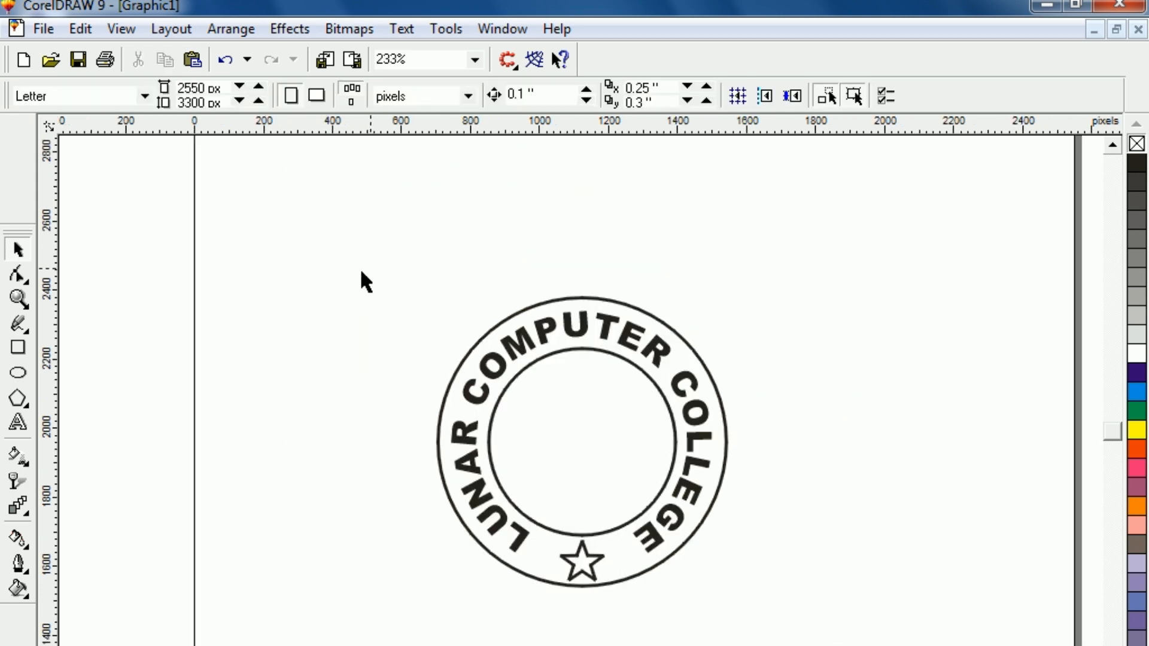
Select the whole stamp and export only the selection to the Desktop as Graphic1.jpg, in RGB Color (24-bit), 1 to 1 size, 600 dpi.
drag(354, 269, 816, 645)
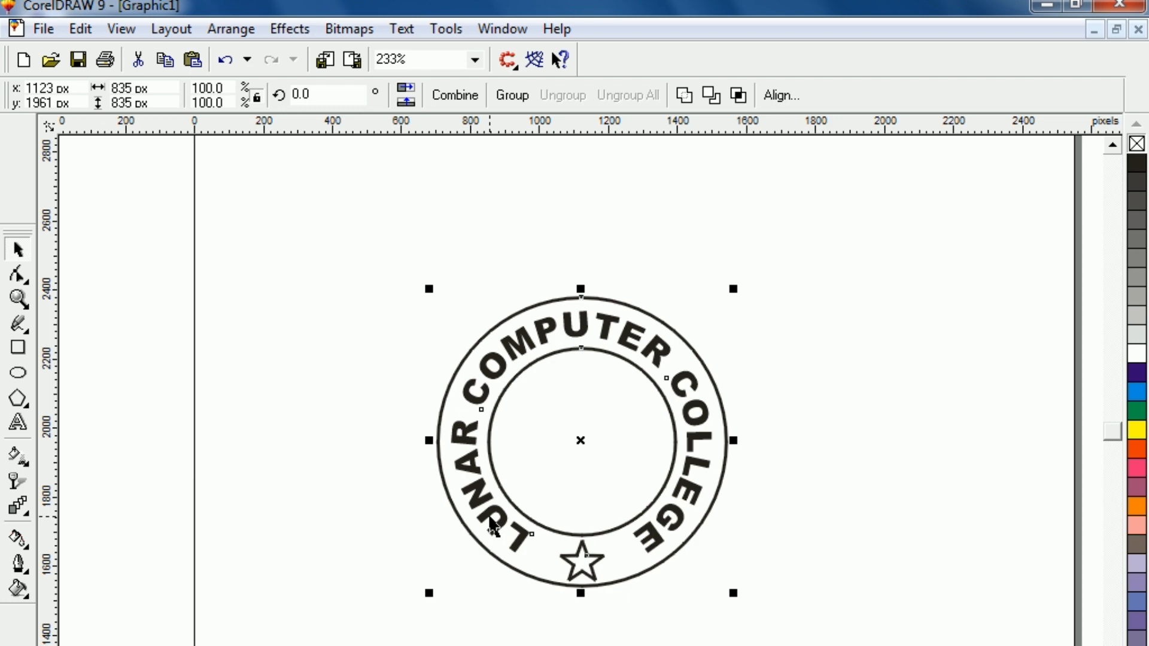
drag(353, 194, 815, 645)
click(357, 64)
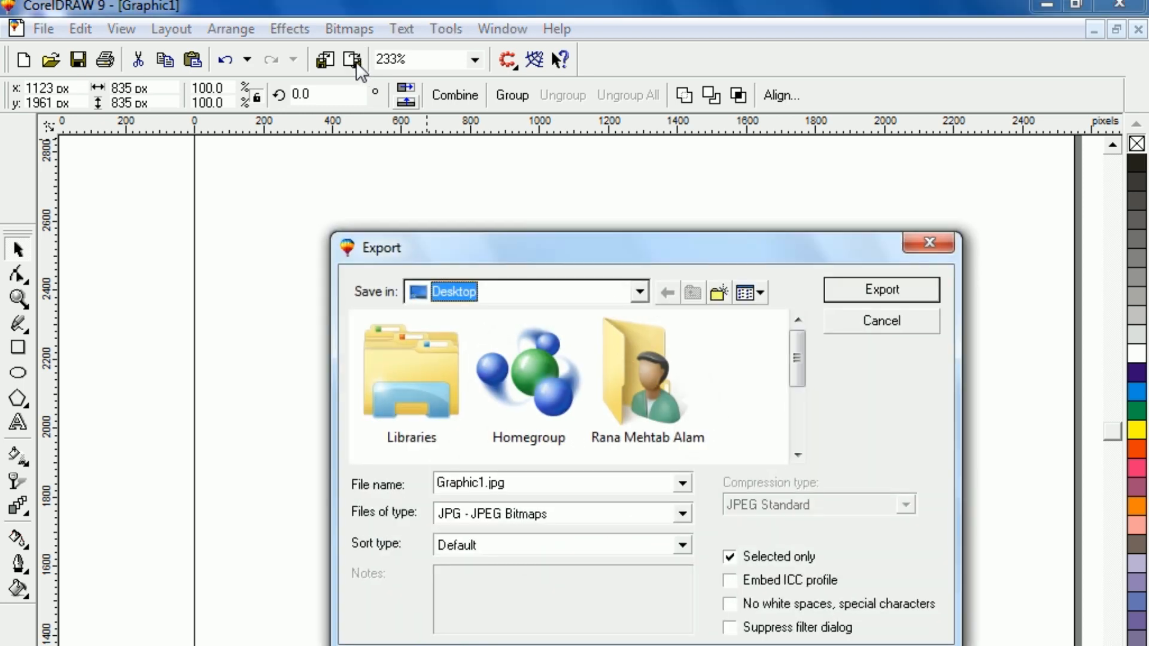
click(874, 322)
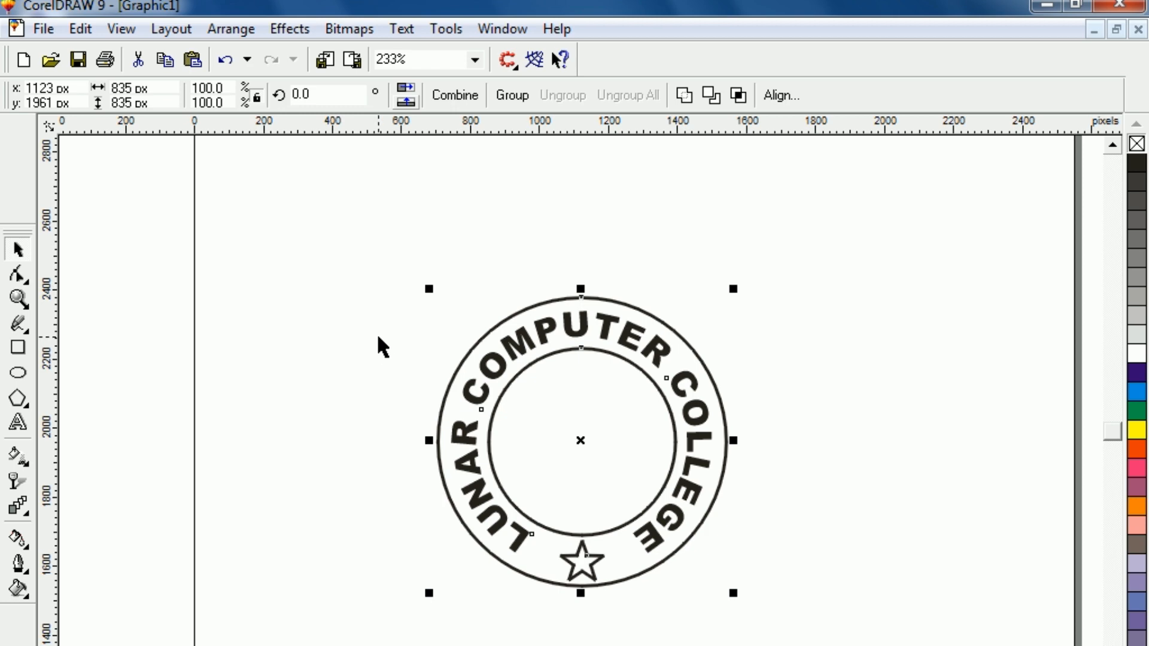
key(ctrl+e)
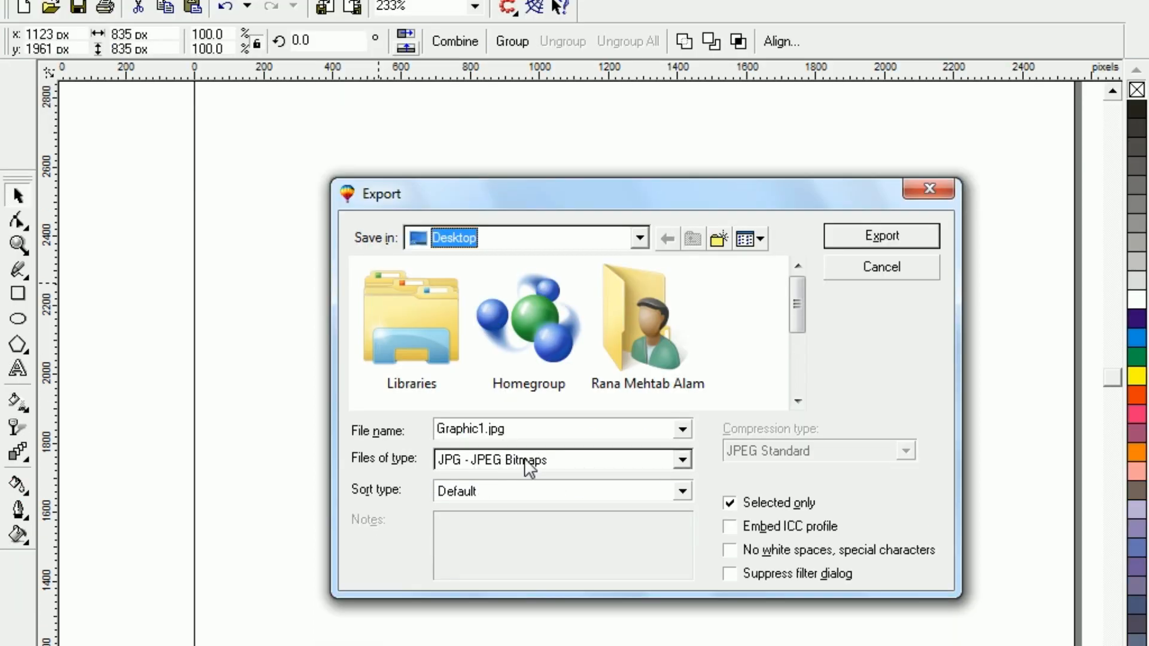
click(900, 237)
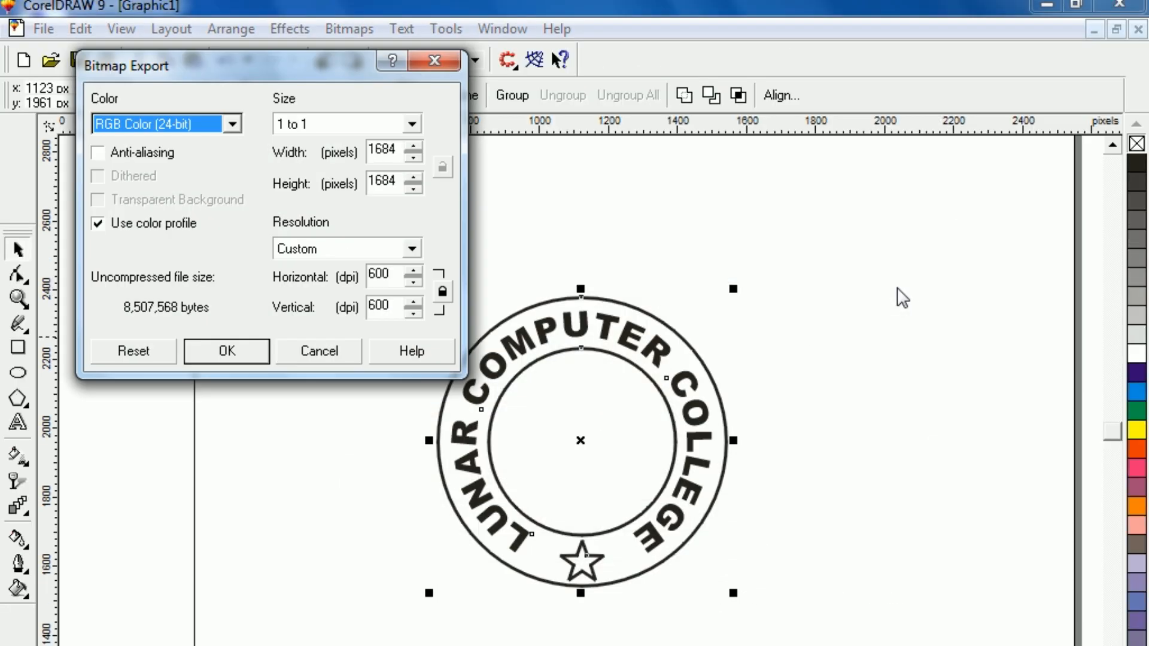
click(227, 352)
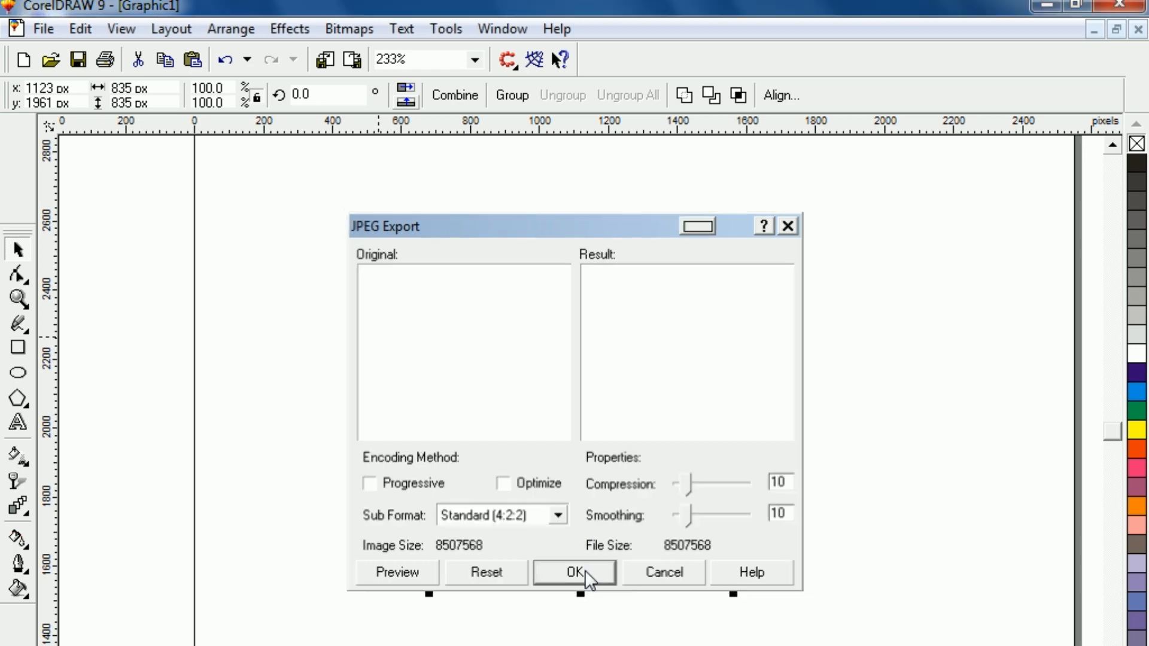
click(583, 570)
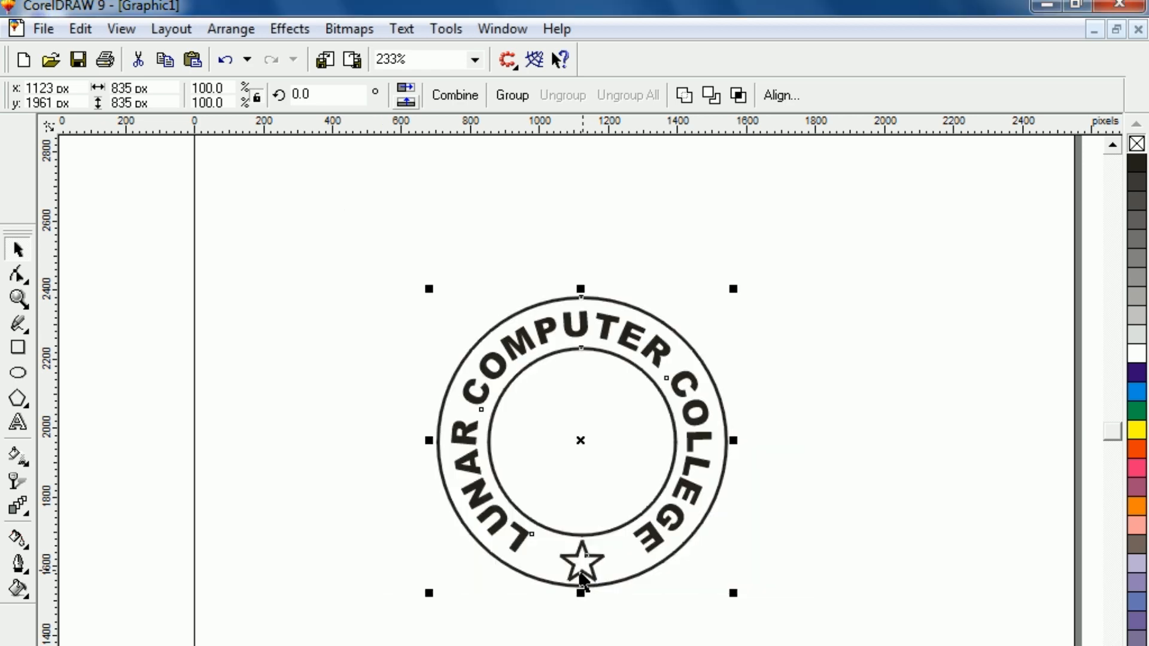
View the exported Graphic1 JPEG from the desktop in Windows Photo Viewer, close it and return to CorelDRAW.
click(1046, 6)
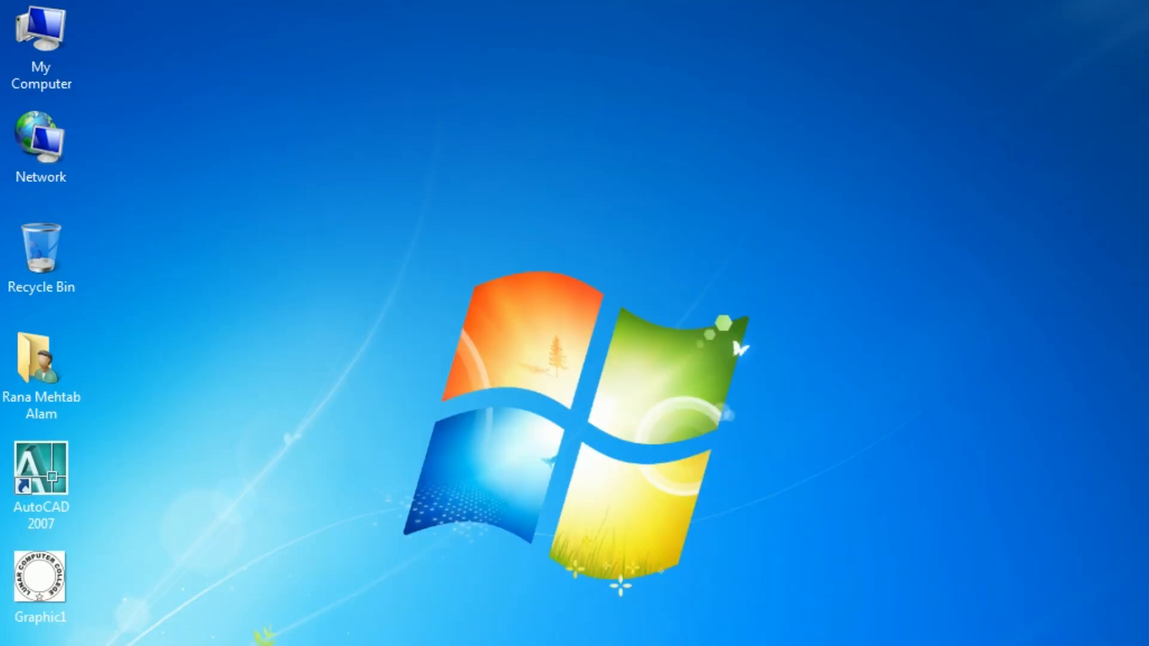
double_click(56, 586)
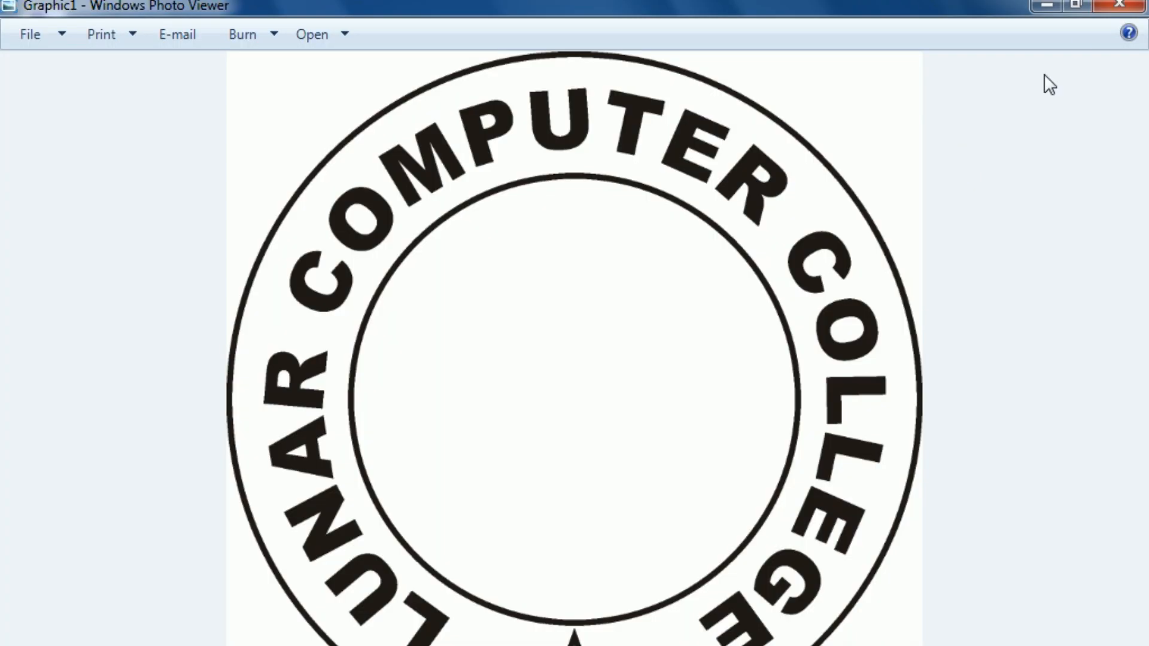
click(1119, 5)
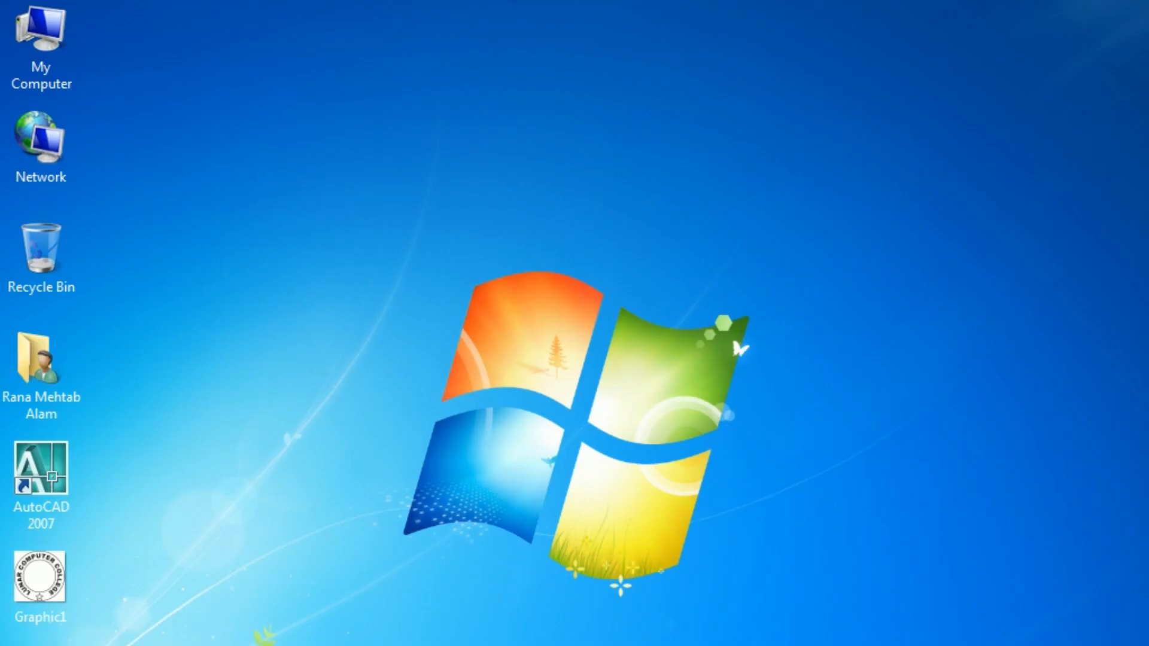
click(335, 645)
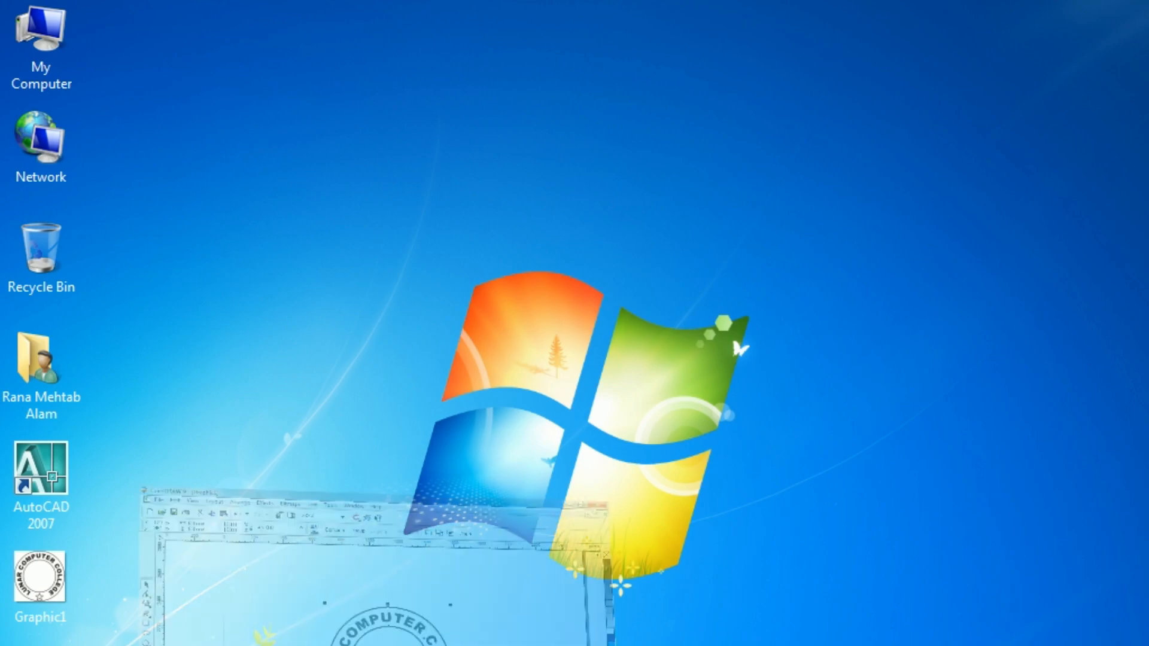
Select the whole stamp and start exporting only the selection to the Desktop as a PNG - Portable Network Graphics file named Graphic1.
click(365, 346)
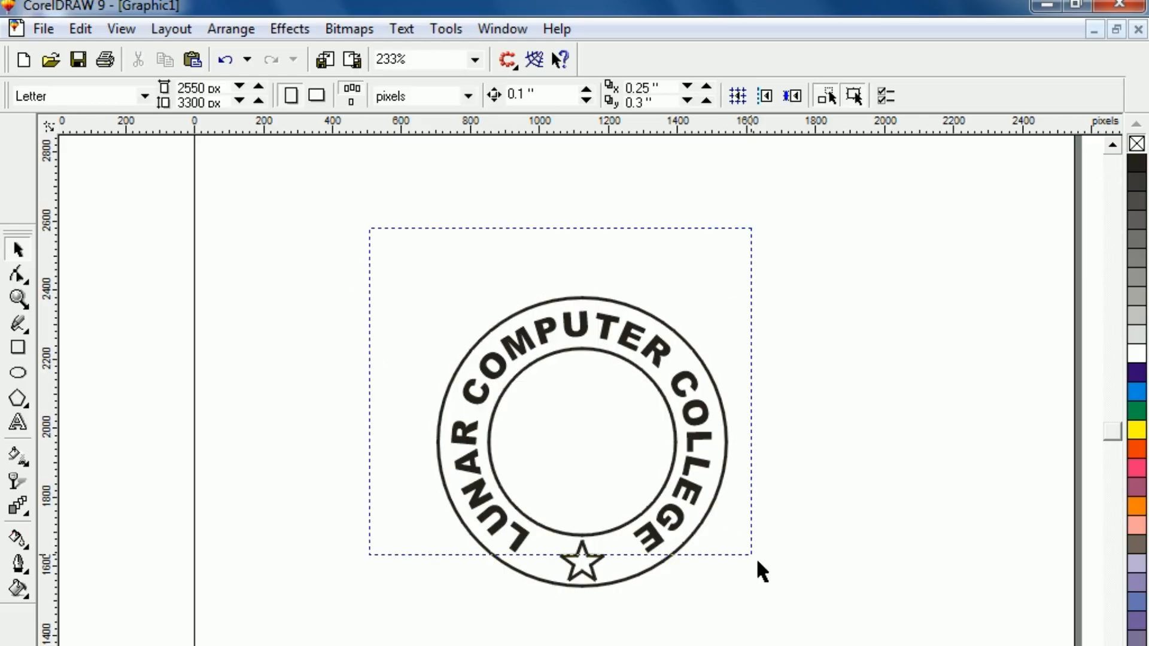
drag(756, 558, 823, 645)
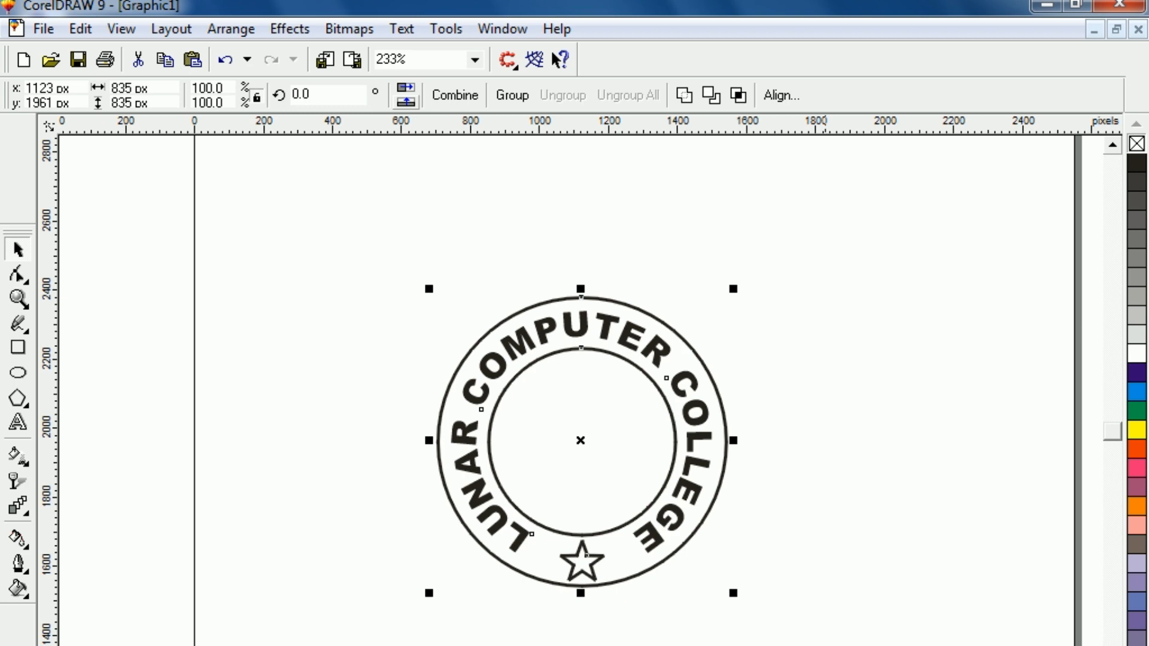
click(455, 580)
drag(372, 226, 815, 645)
click(354, 62)
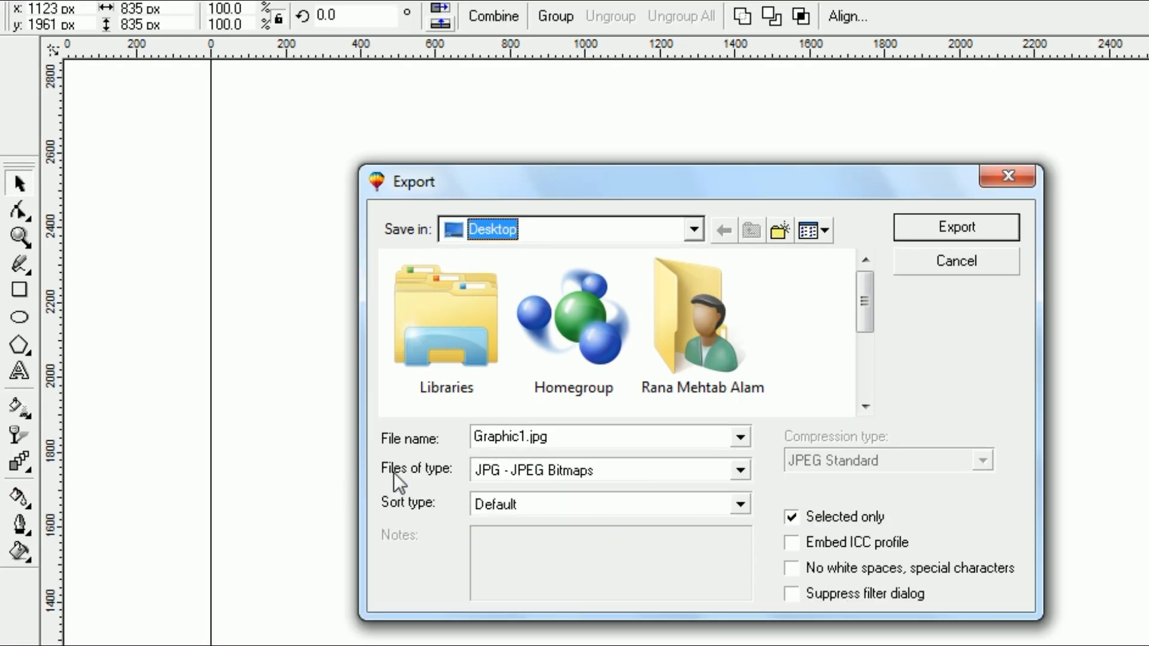
click(583, 479)
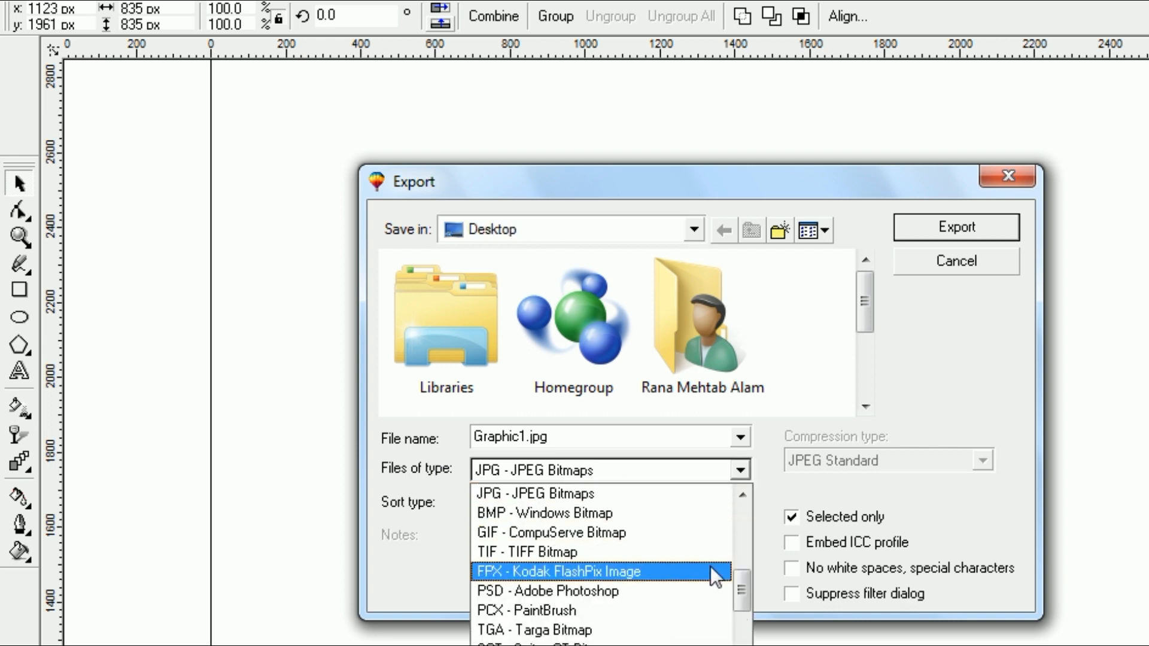
drag(735, 591, 736, 597)
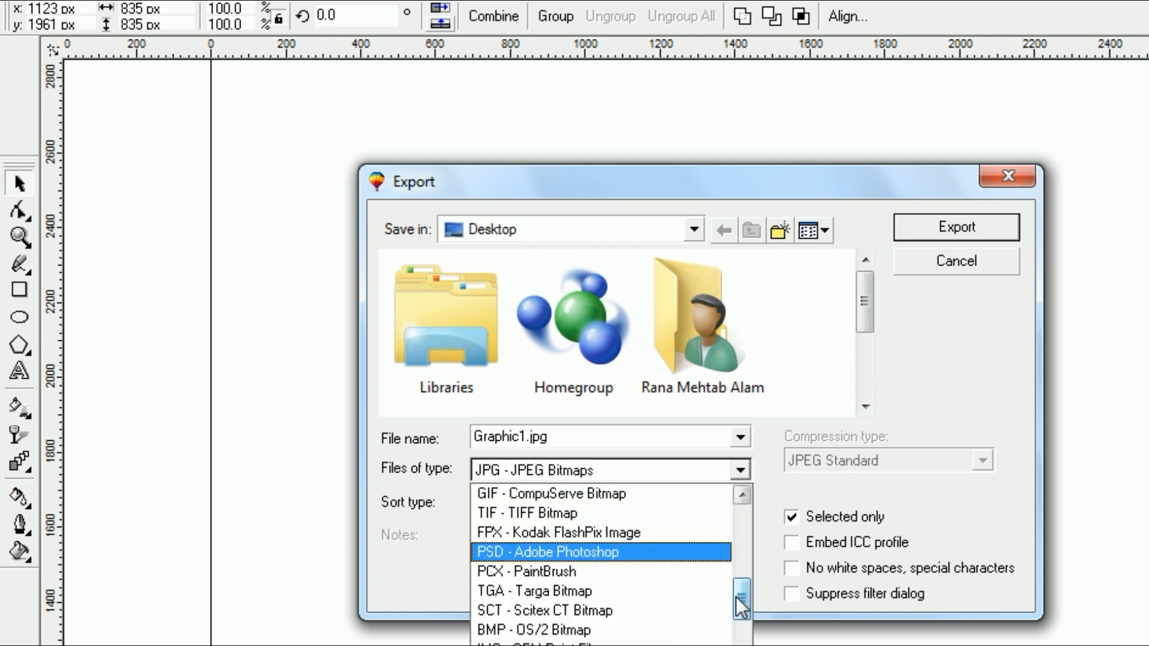
scroll(610, 564, down, 2)
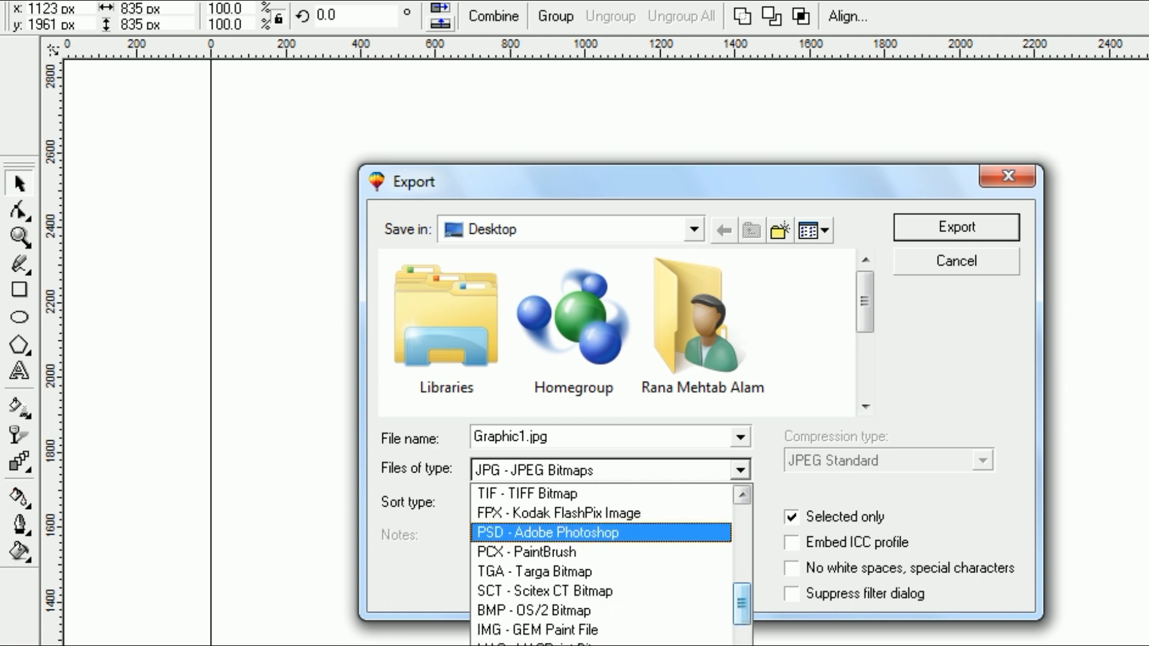
scroll(601, 564, down, 1)
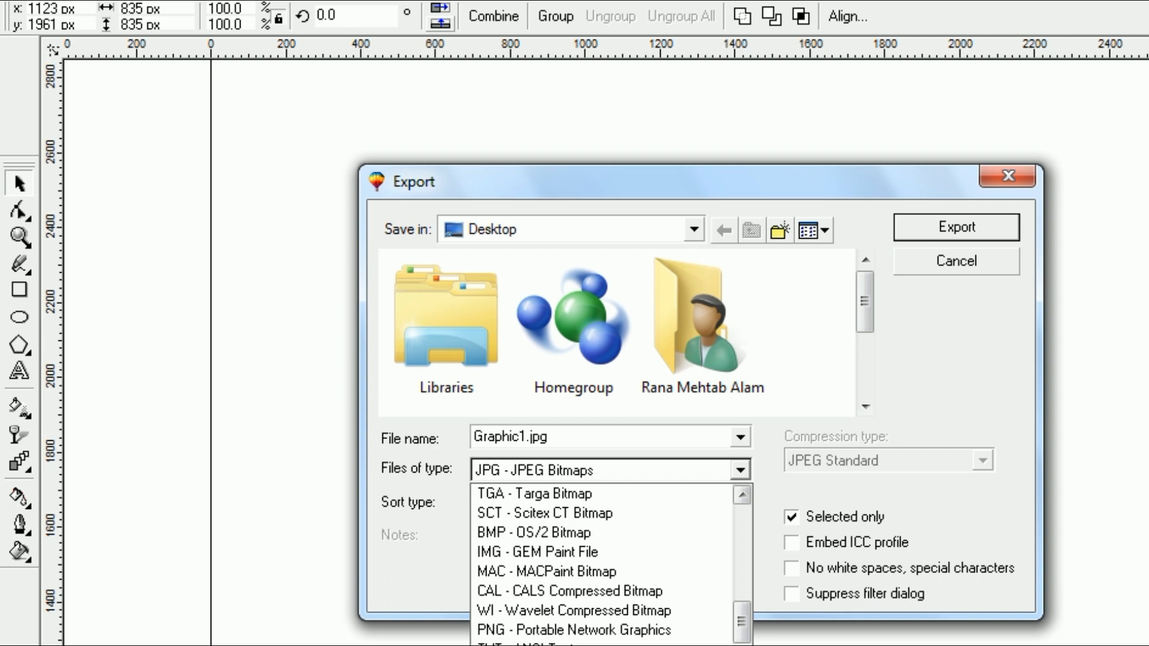
click(515, 631)
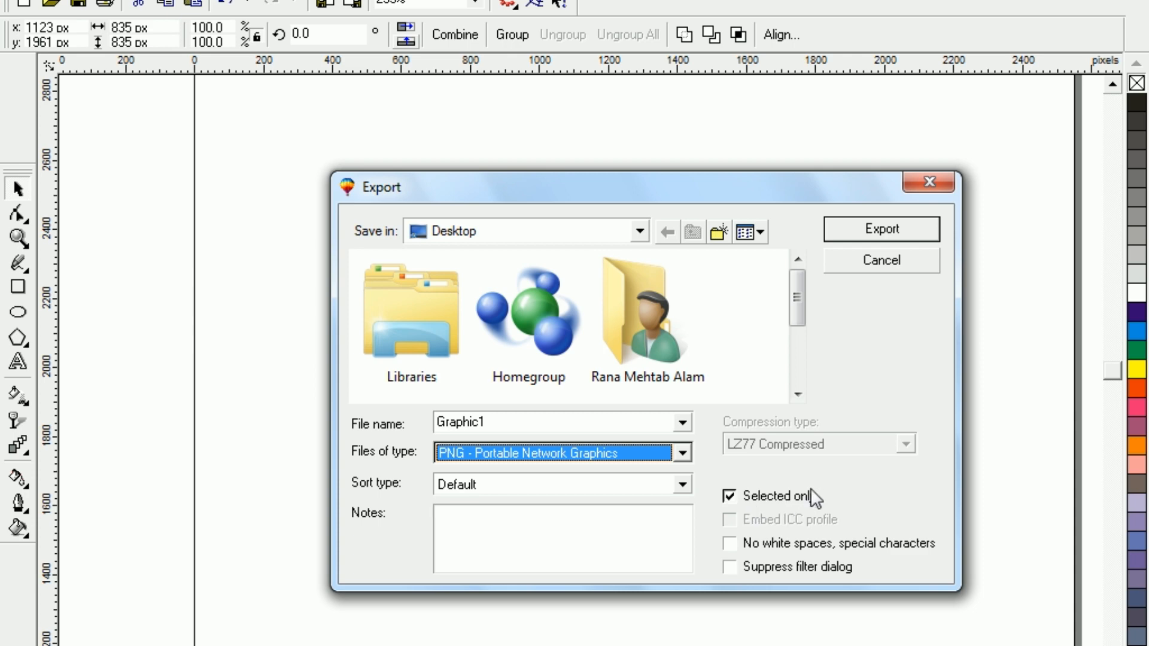
click(881, 228)
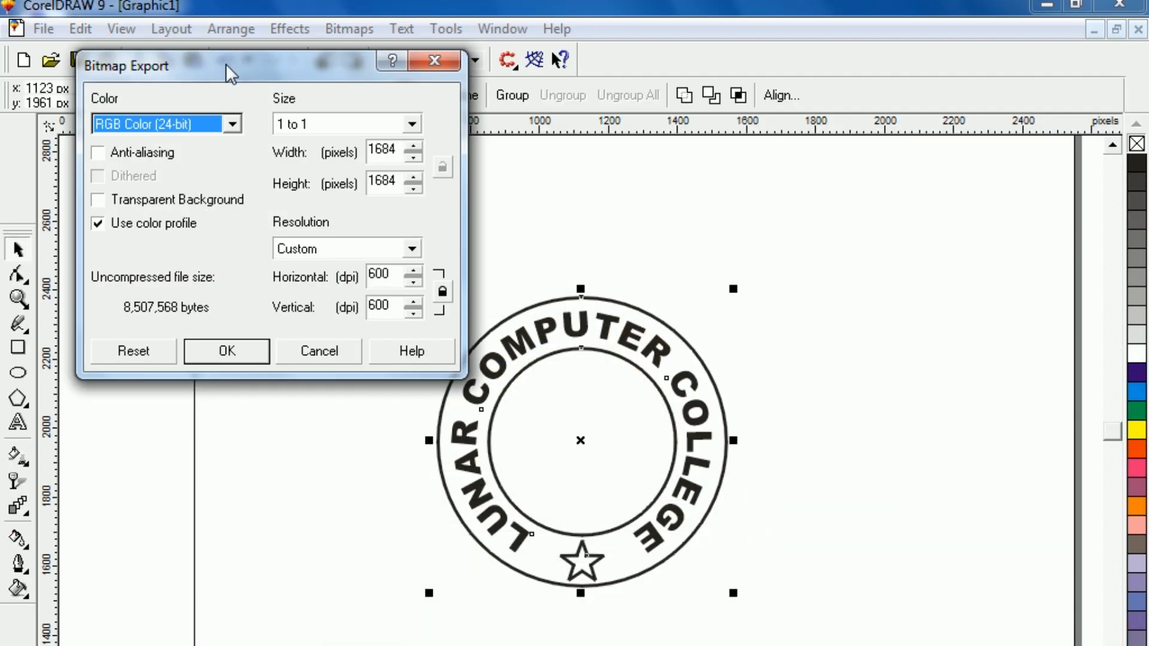
Enable a transparent background for the bitmap and complete the PNG export without interlacing.
drag(227, 64, 306, 198)
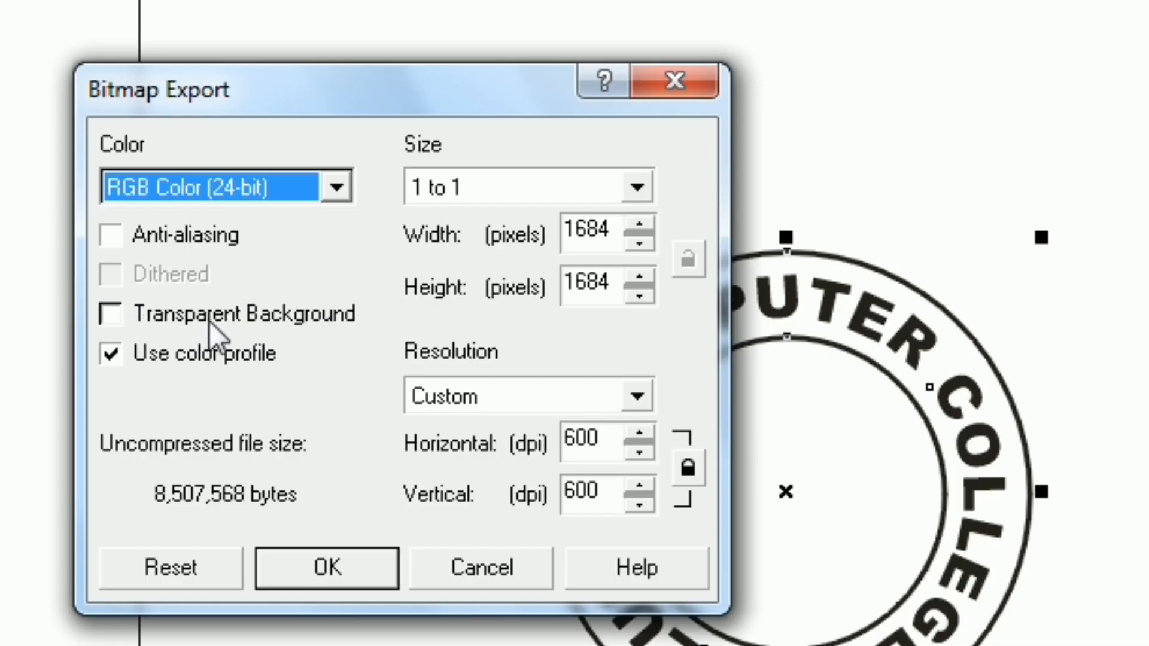
click(111, 314)
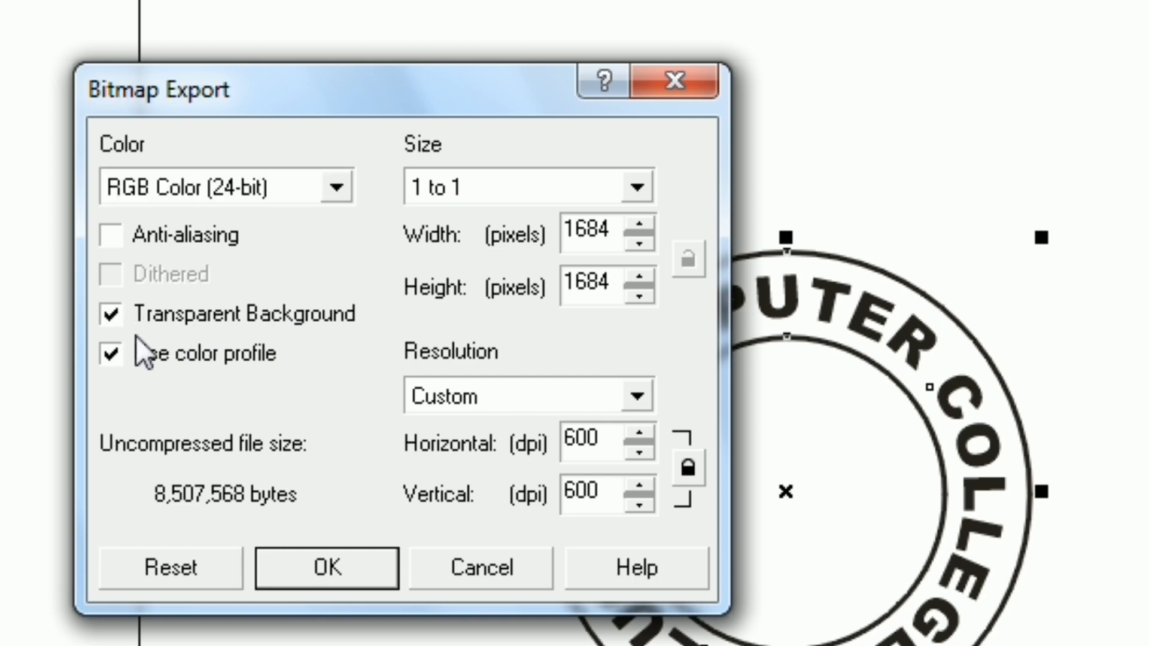
click(328, 567)
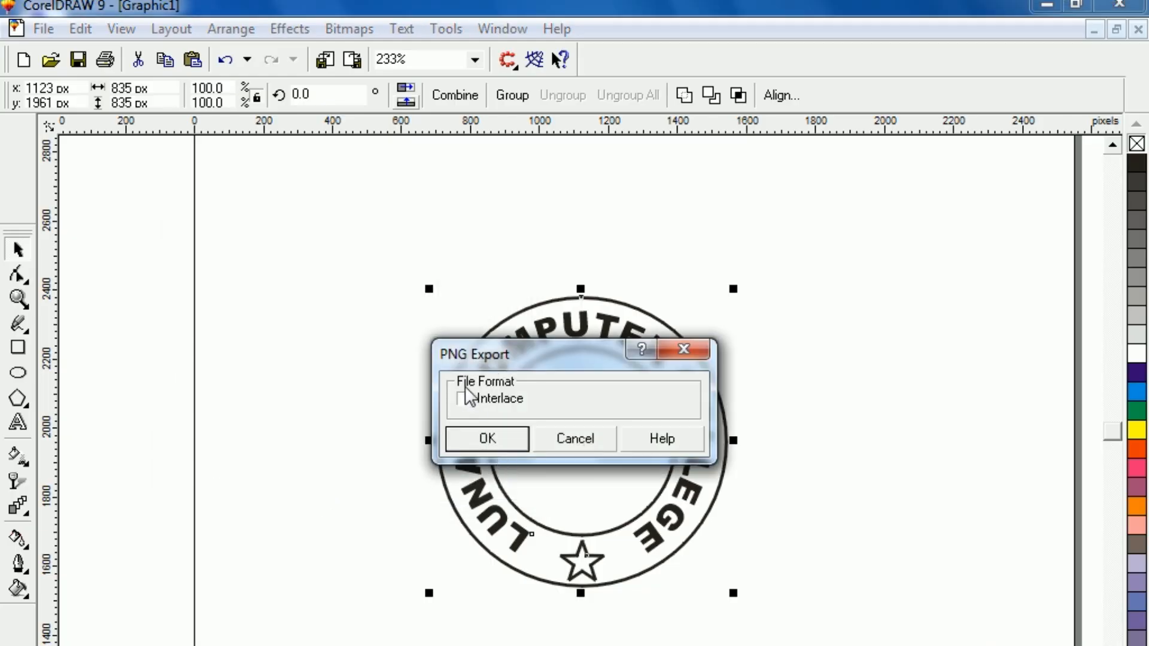
click(497, 439)
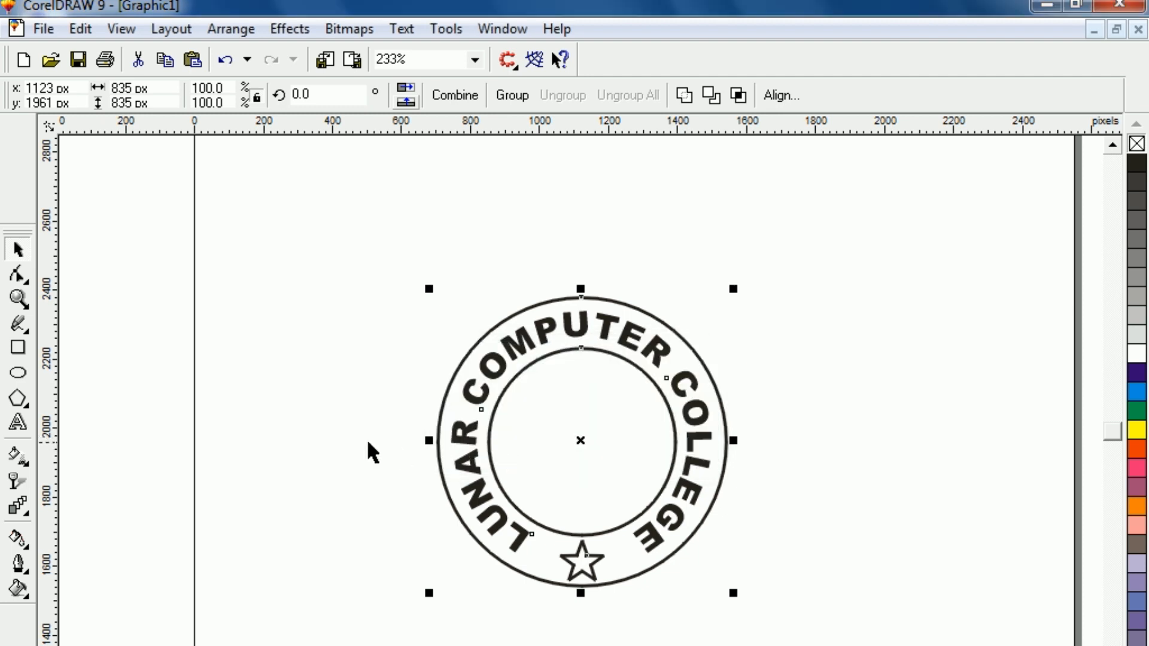
Deselect the stamp, check the exported PNG file on the desktop and return to CorelDRAW.
click(364, 455)
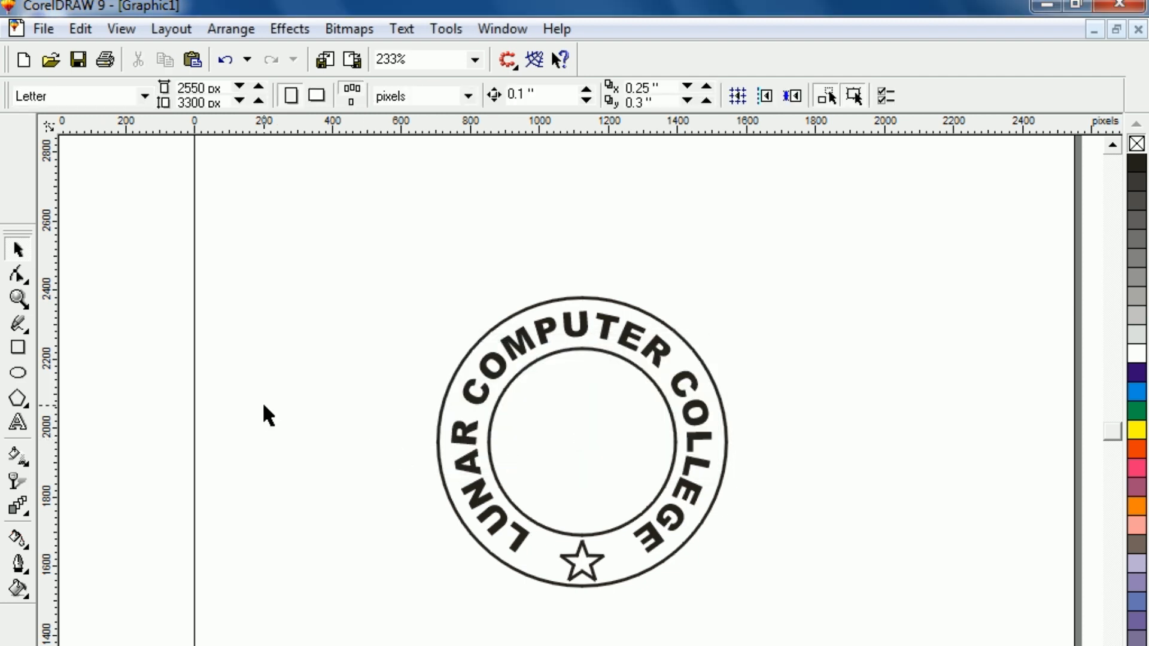
click(1046, 5)
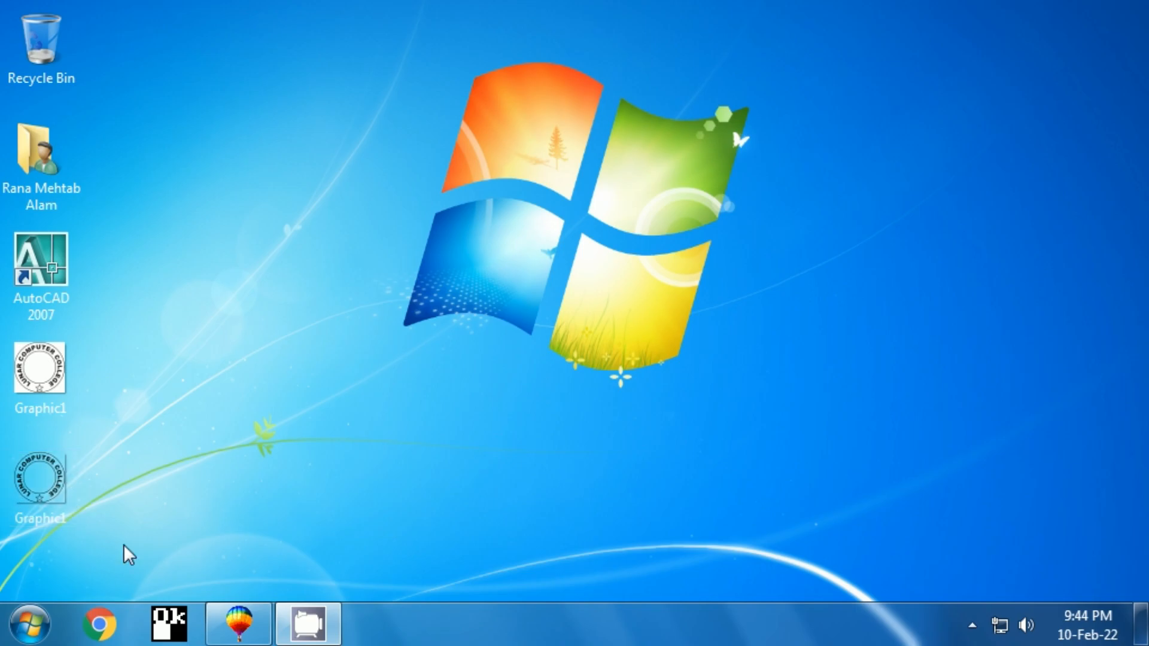
click(238, 624)
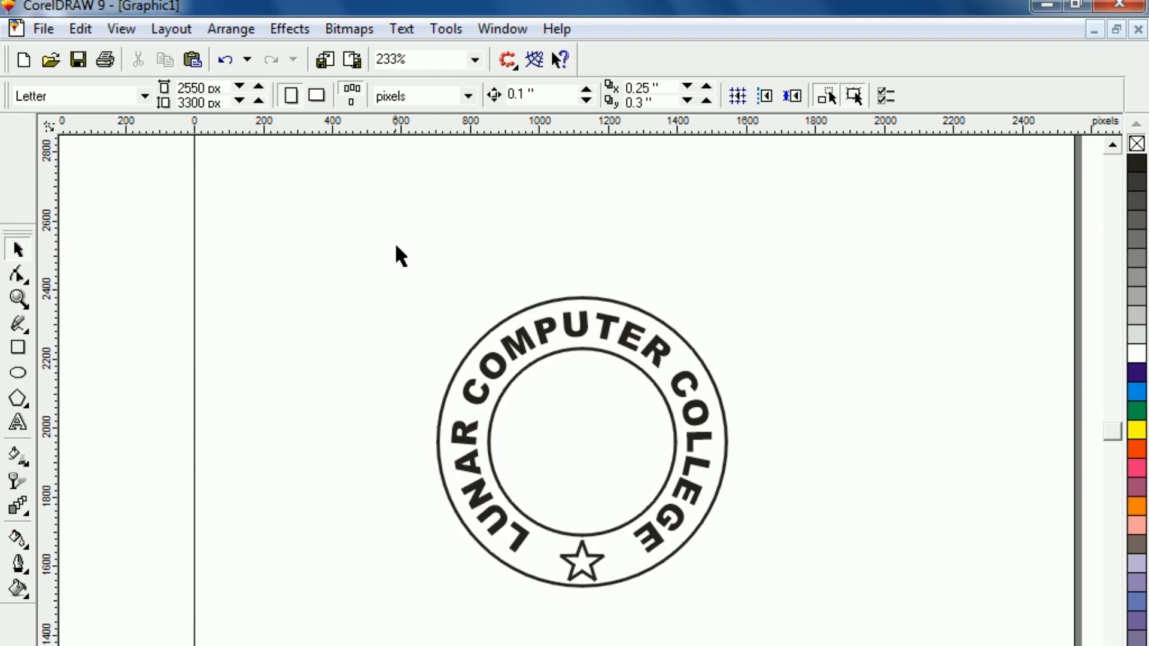
Move the whole stamp to the right edge of the page, centred at about x 2138, y 1880 px, and deselect it.
drag(395, 246, 789, 638)
click(581, 445)
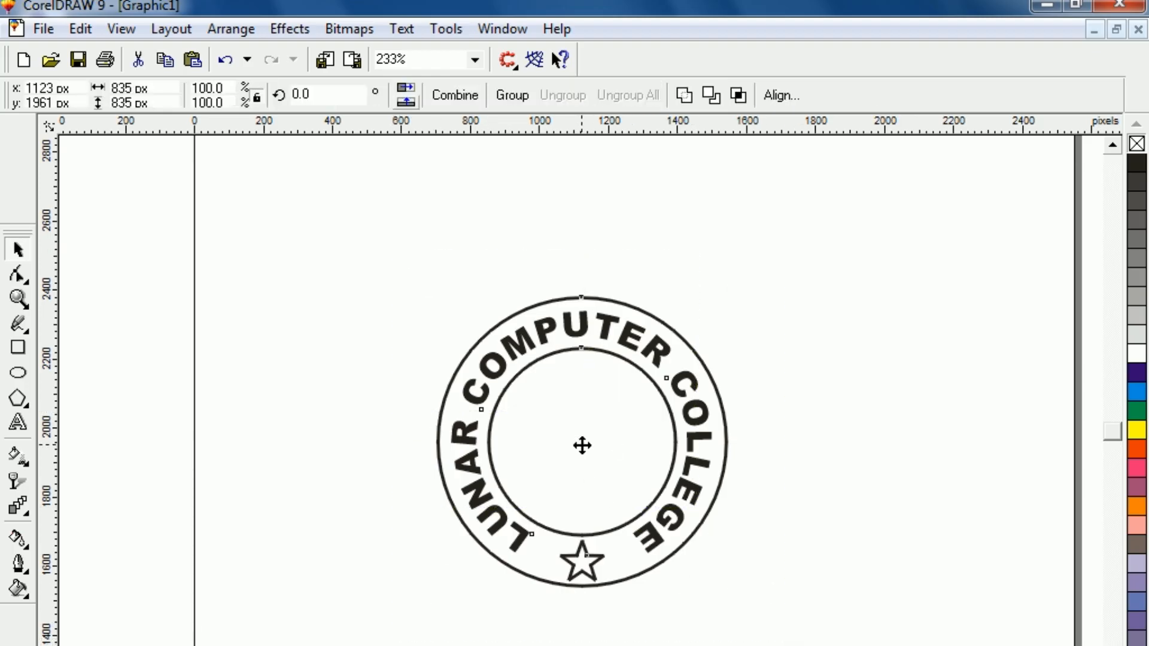
drag(581, 445, 931, 472)
click(660, 483)
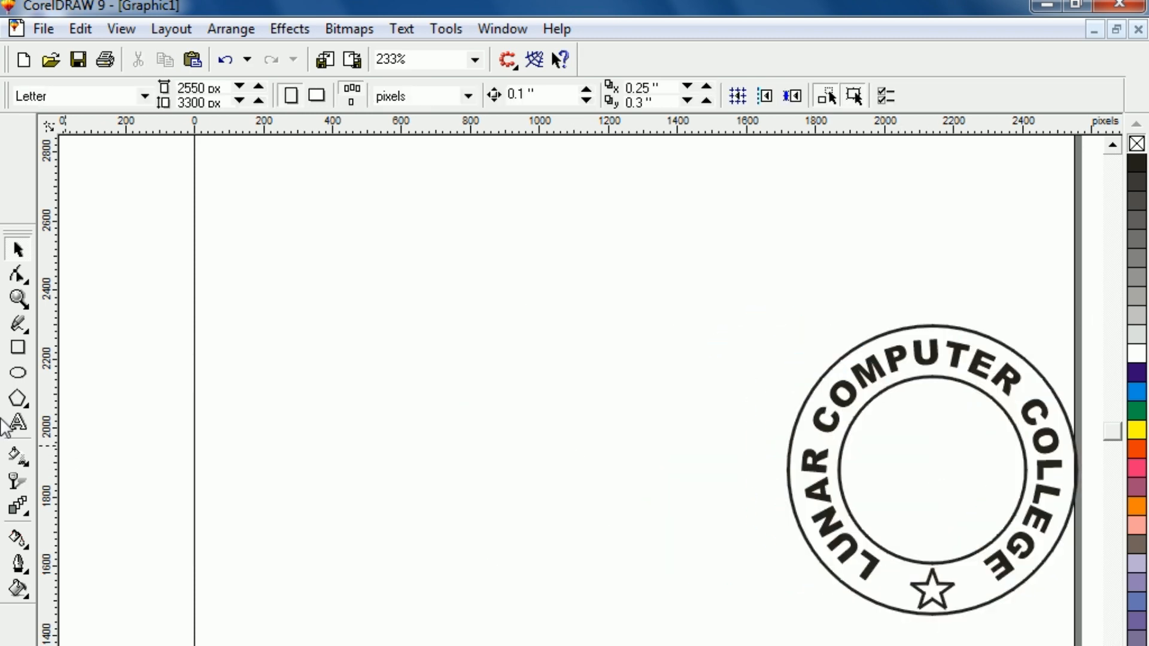
Restore the window beside the desktop icons, place two copies of the exported Graphic1 image on the page's left side, and maximize the window again.
double_click(458, 1)
drag(532, 111, 649, 92)
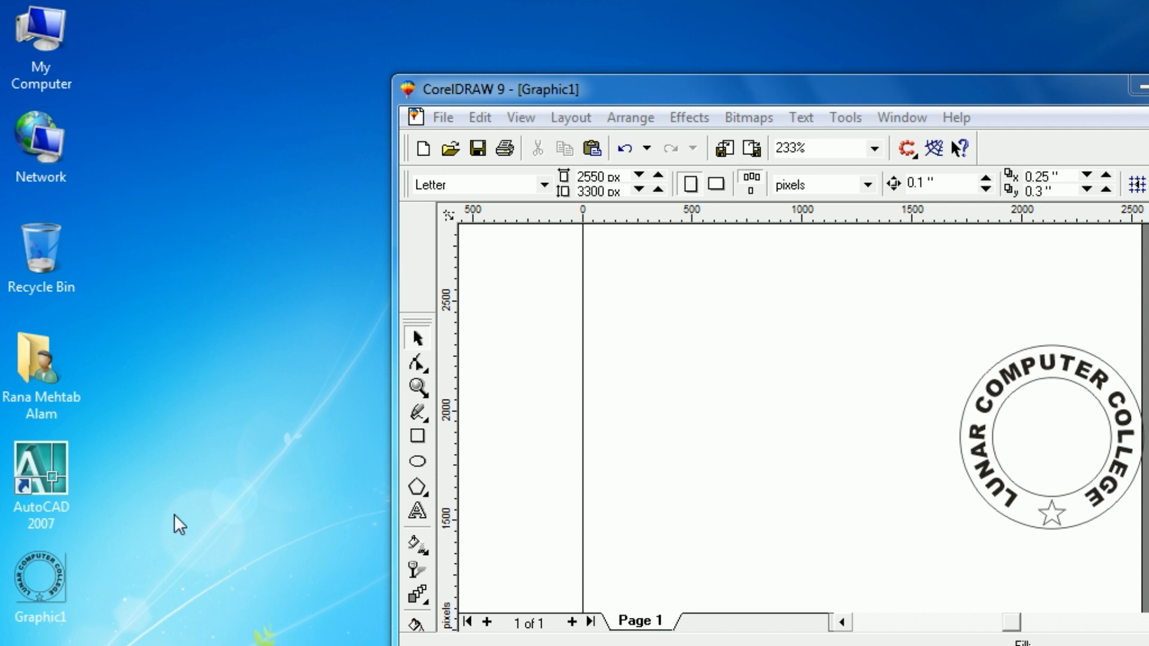
drag(40, 578, 565, 328)
drag(60, 579, 680, 517)
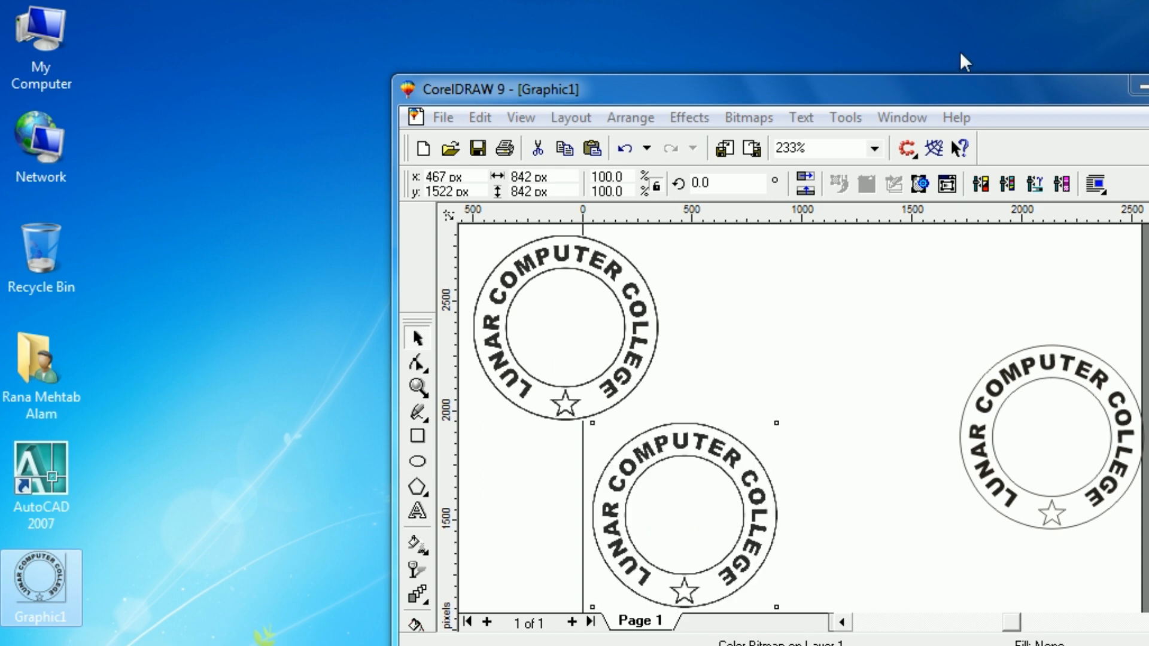
drag(979, 100, 828, 67)
click(1026, 55)
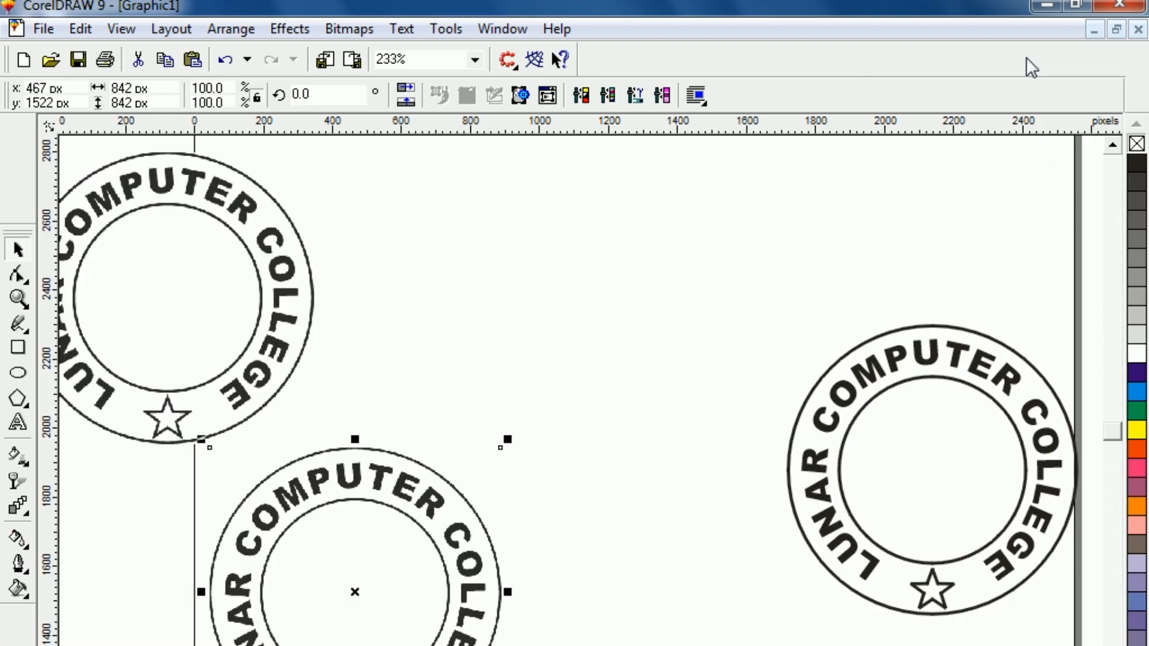
Delete every part of the original vector stamp at the page's right edge: the circles, the circular text and the star.
click(118, 327)
click(878, 546)
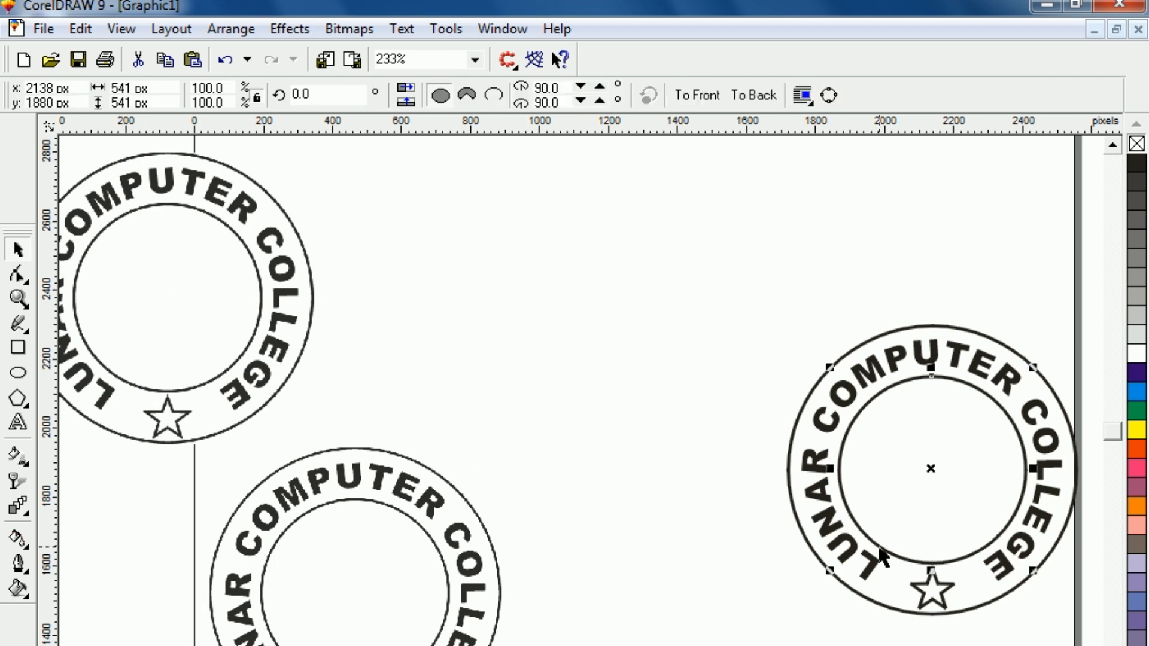
key(Delete)
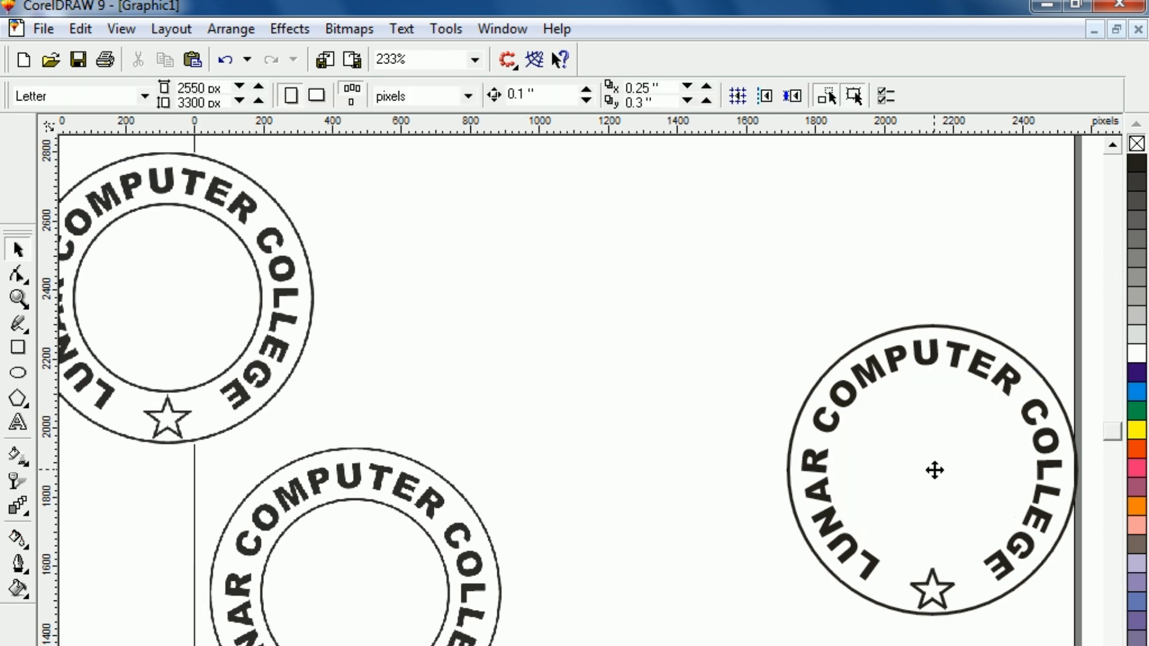
drag(999, 612, 1034, 632)
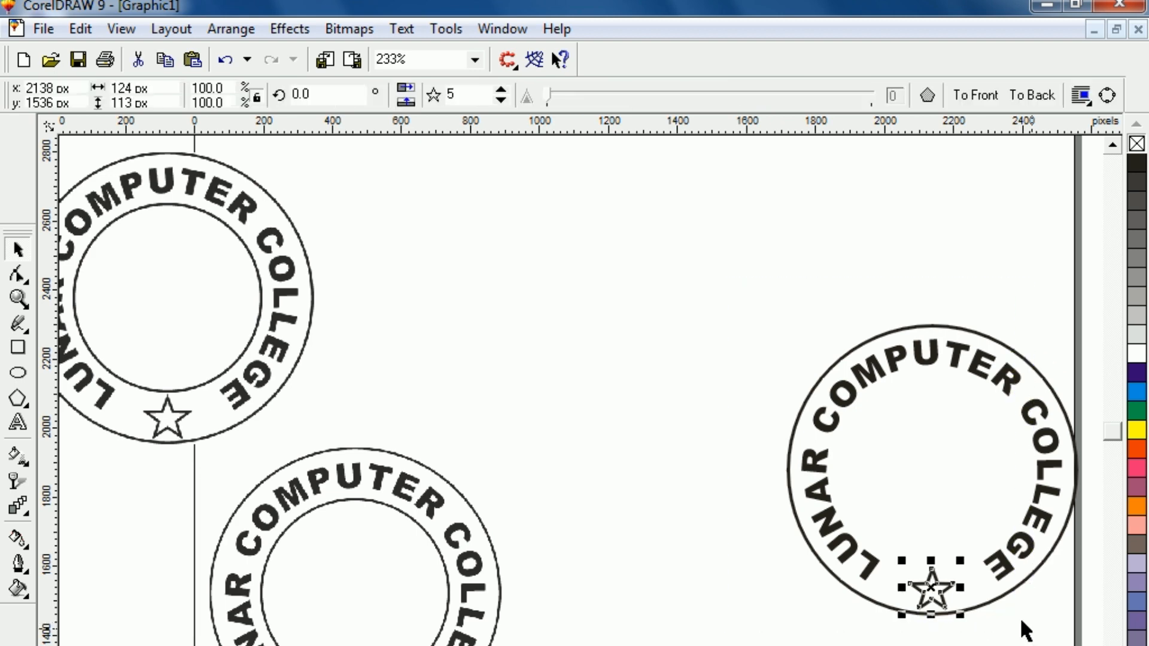
drag(705, 266, 1114, 622)
key(Delete)
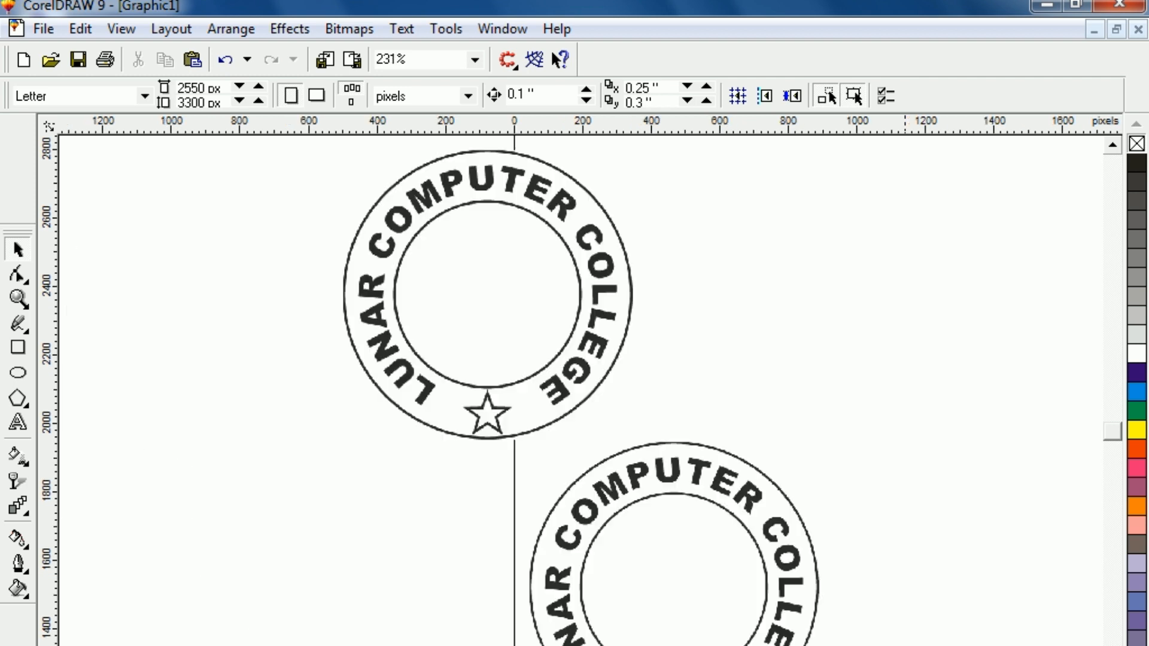
Move the upper stamp image off the page to about x -655, y 1885 px, and the lower one up to about x 225, y 2367 px.
click(461, 362)
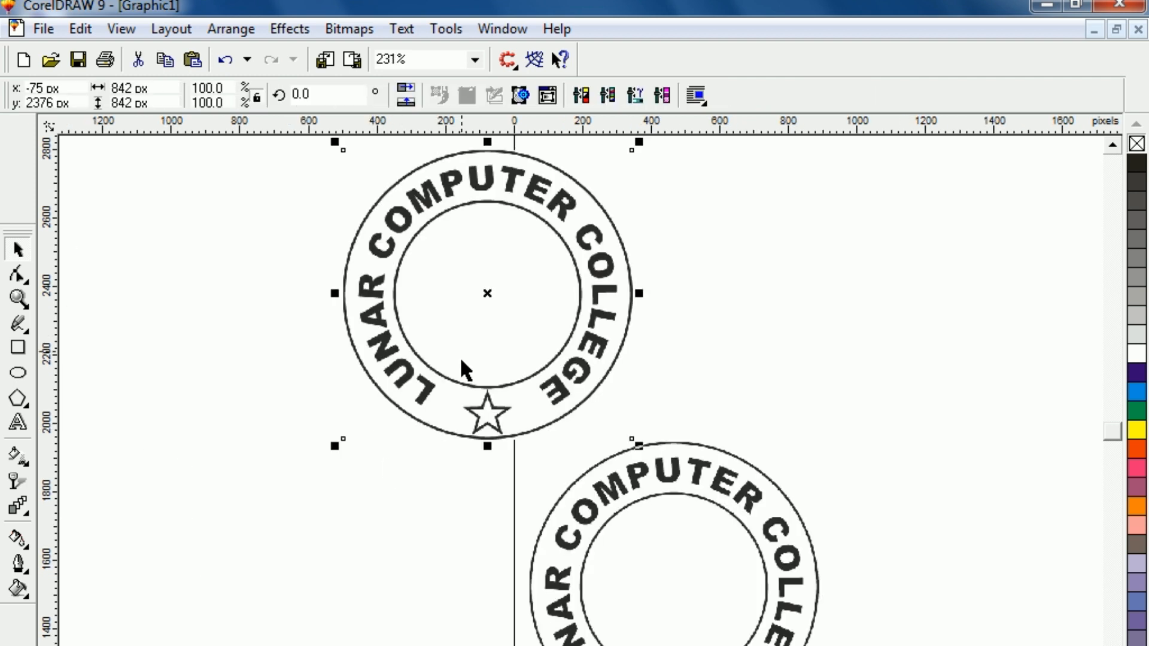
drag(492, 293, 293, 462)
click(634, 618)
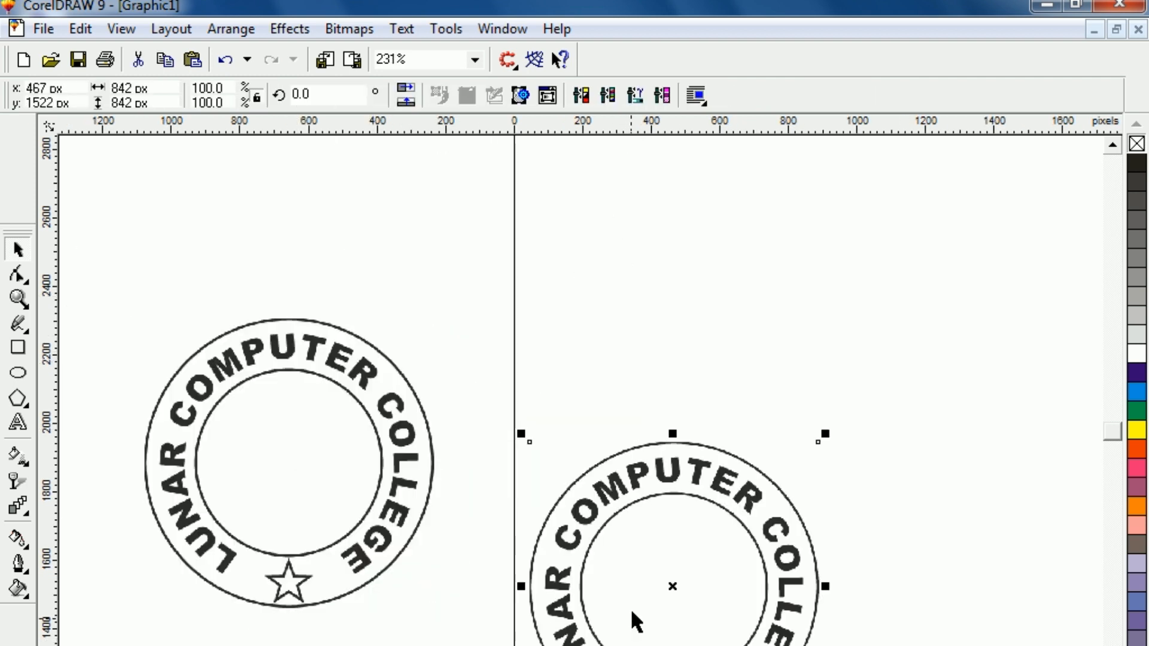
drag(675, 591, 593, 300)
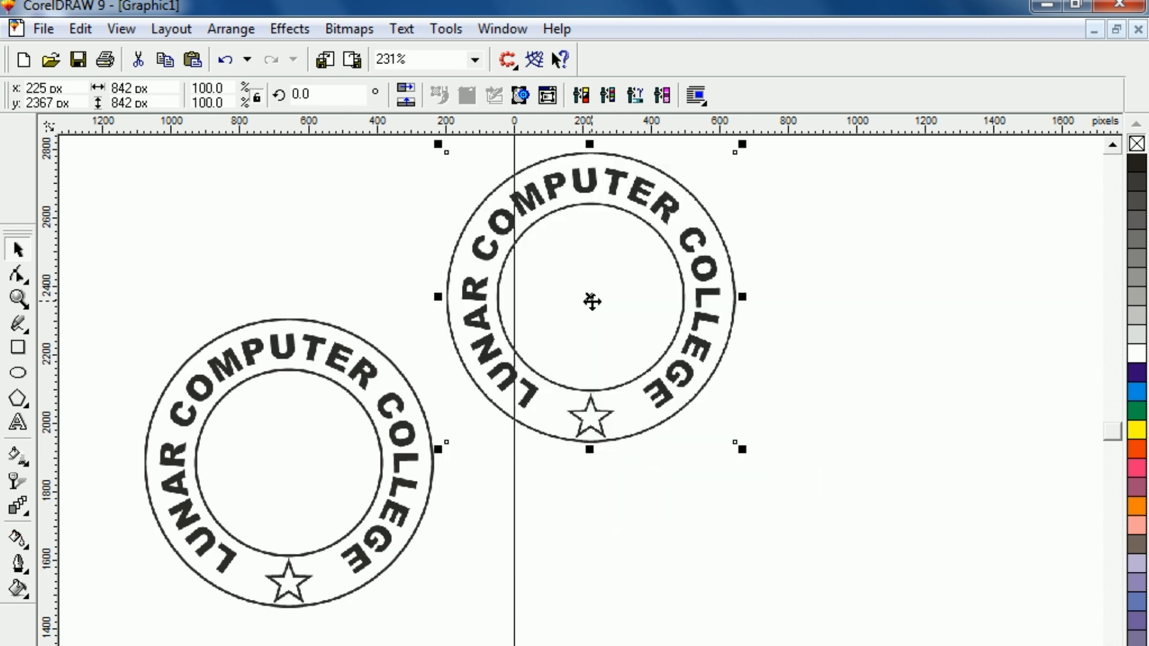
click(360, 543)
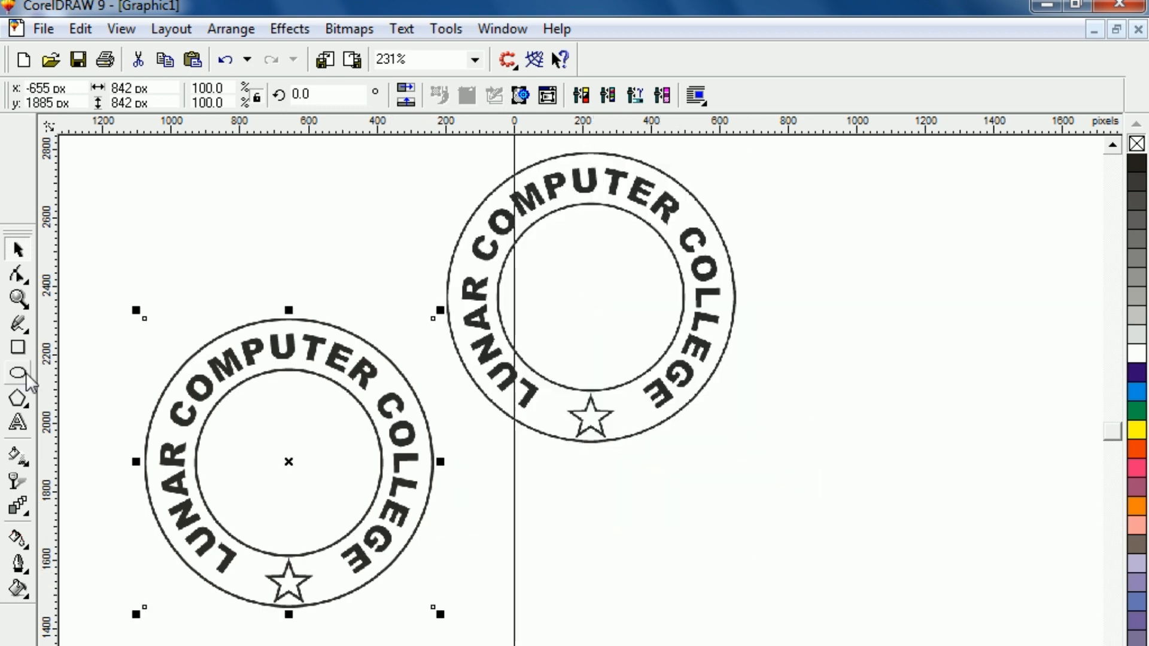
Draw a rectangle about 2332 × 1480 px around both stamp images, place it behind them, fill it with dark blue-violet and deselect it.
click(18, 347)
drag(91, 147, 888, 645)
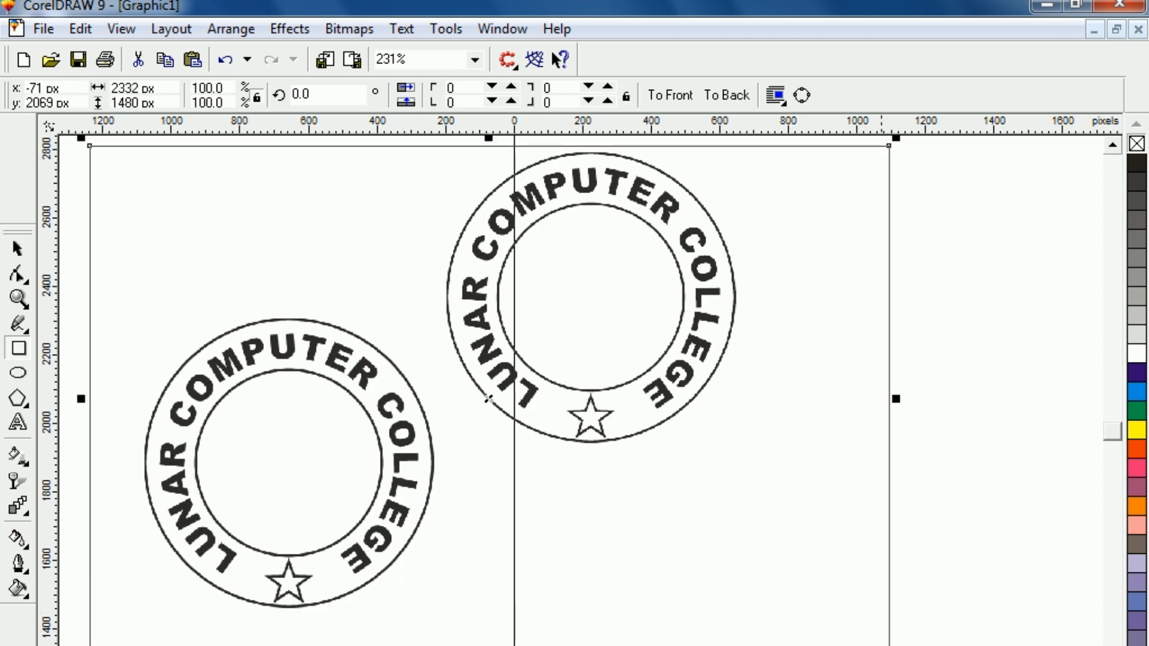
click(1136, 374)
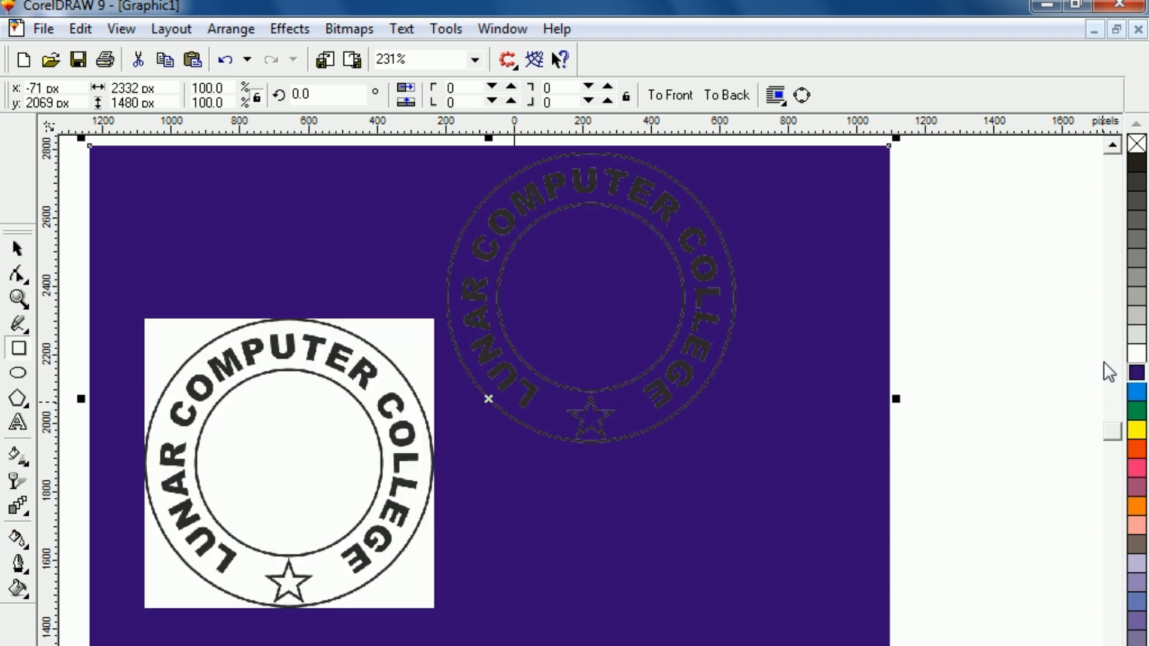
click(1113, 146)
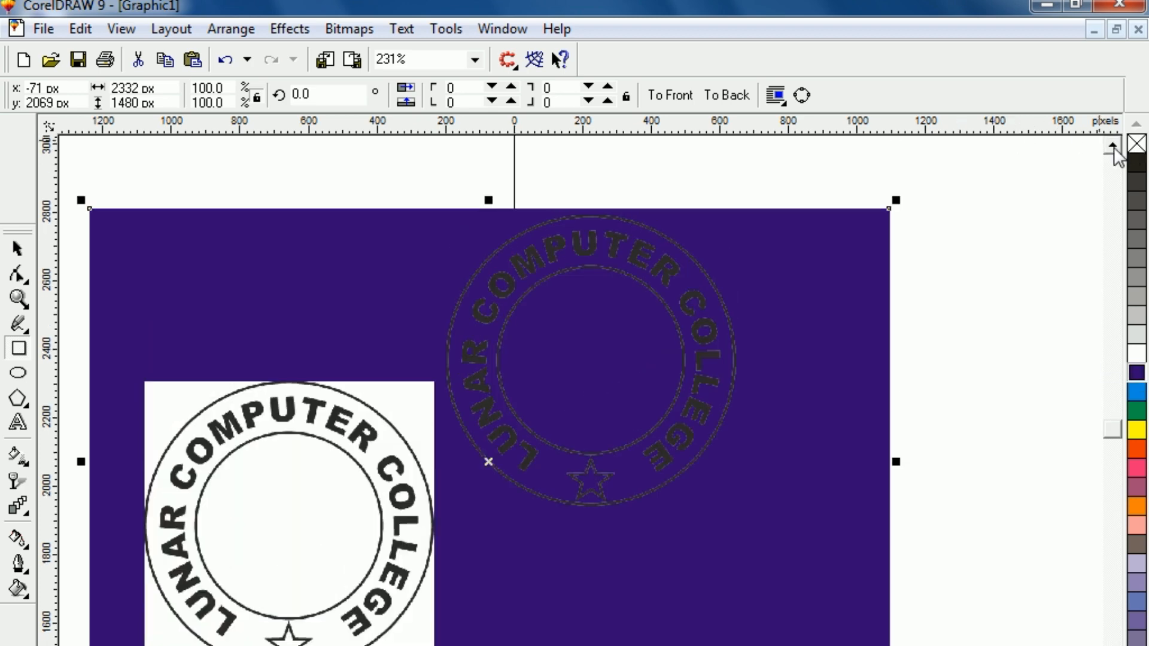
click(1072, 223)
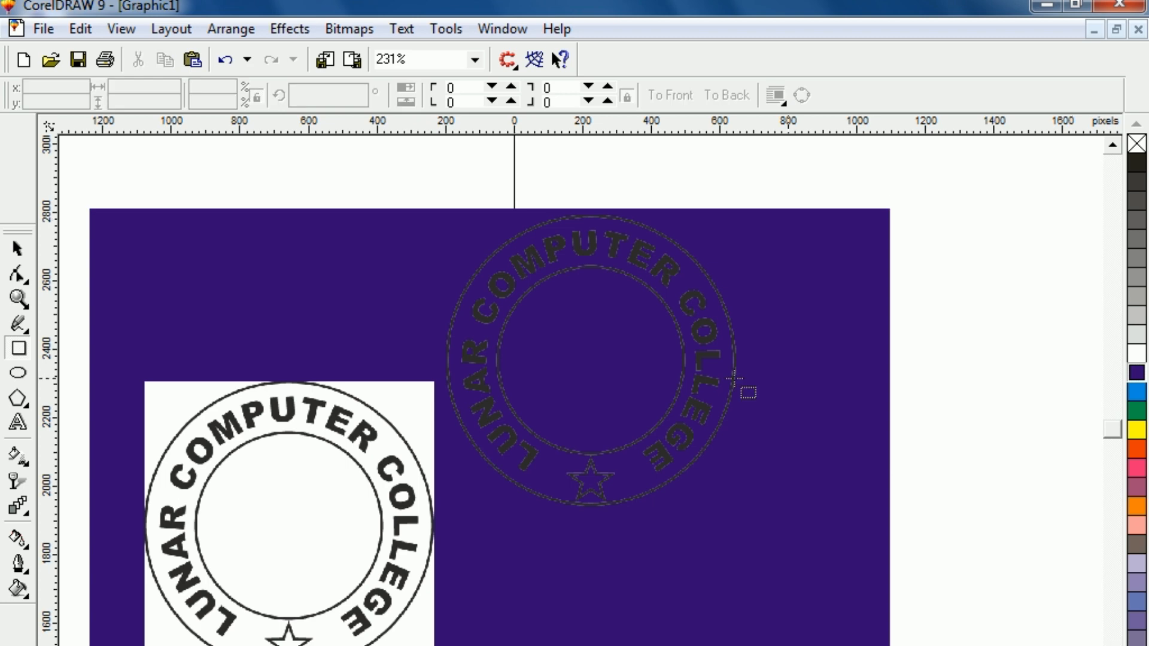
Move the transparent stamp image to about x 310, y 2017 px and the white-background one to about x -684, y 2075 px.
click(17, 249)
click(550, 291)
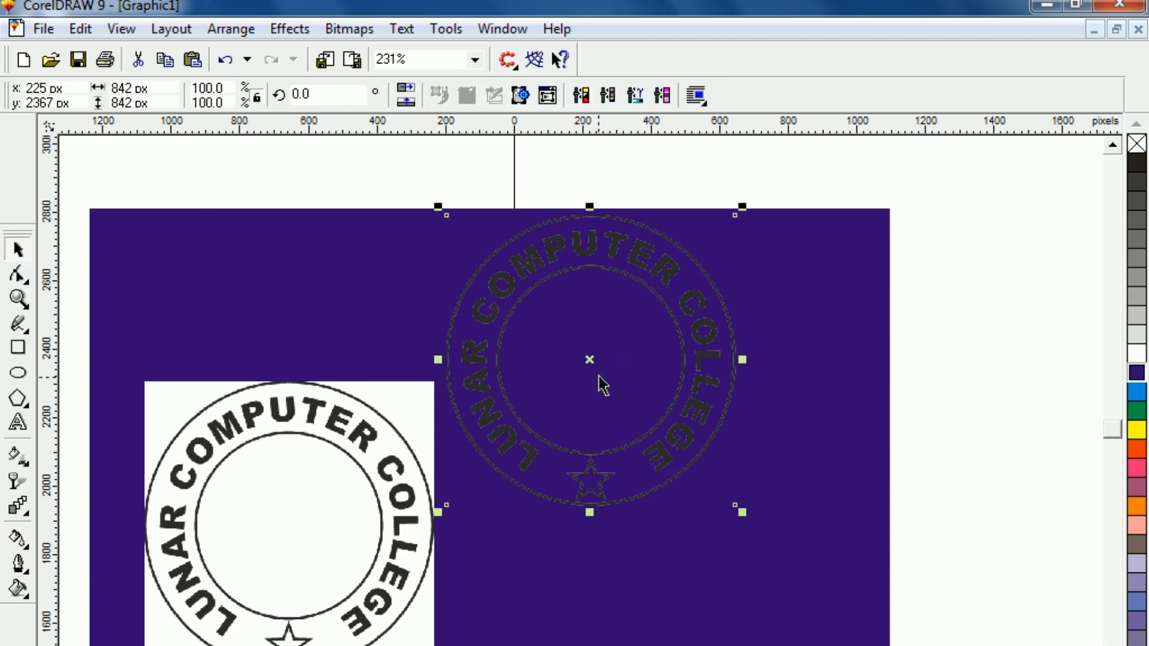
drag(592, 364, 621, 479)
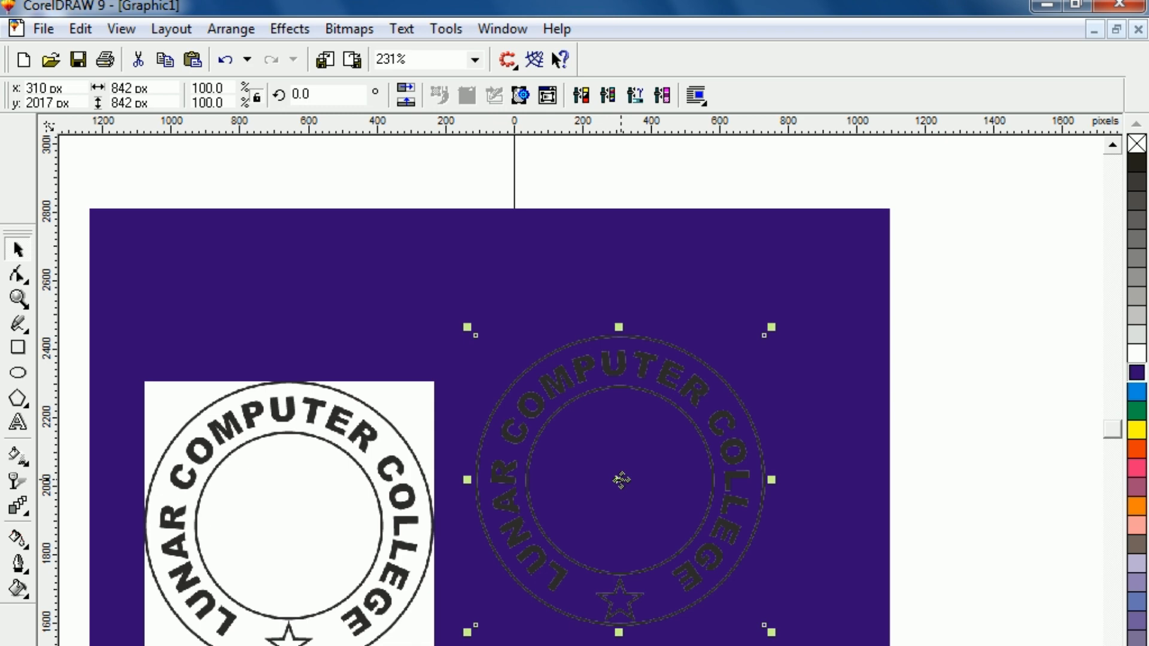
click(282, 547)
drag(287, 525, 278, 459)
Change the background rectangle's fill to orange-red and deselect it.
click(701, 247)
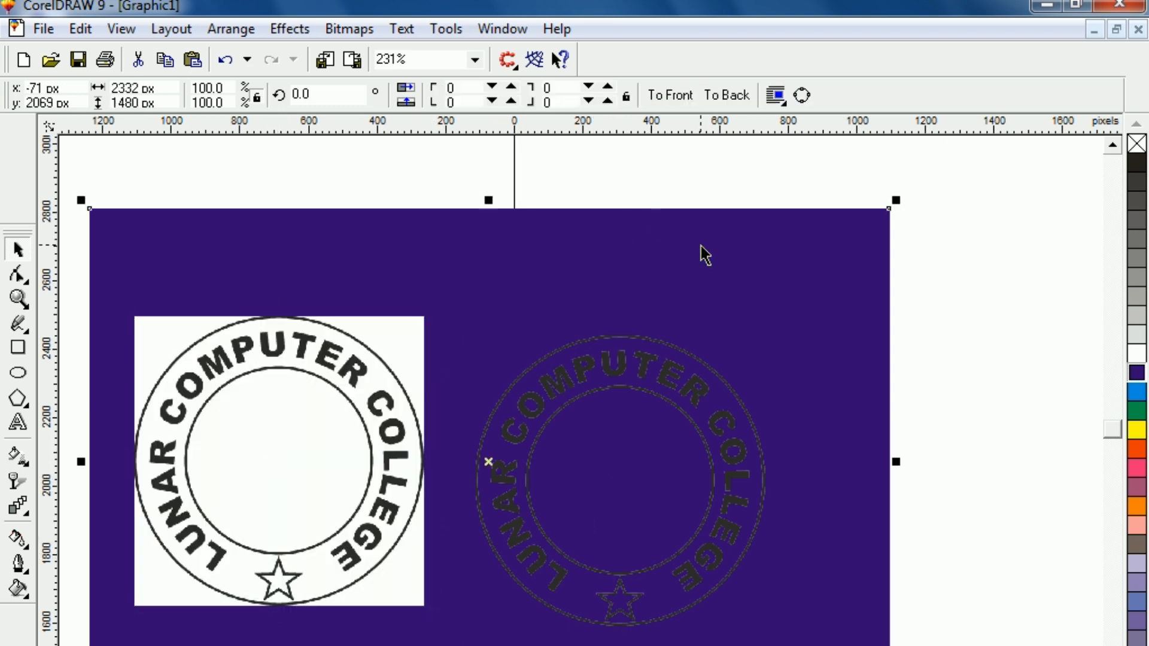
click(1136, 450)
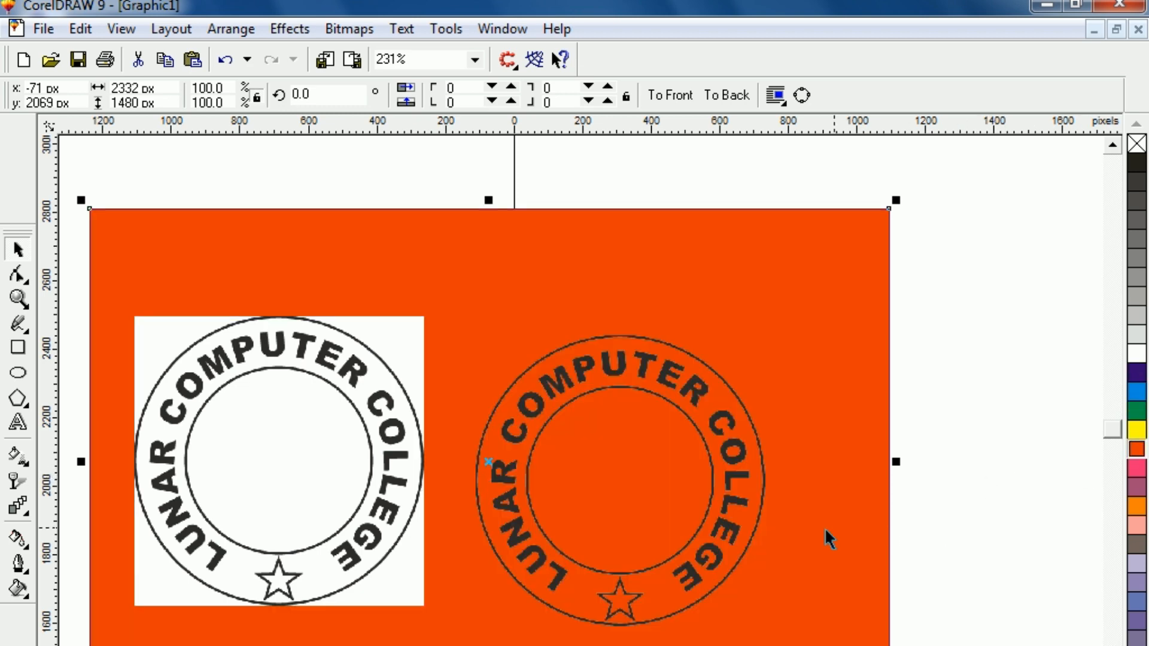
click(1016, 361)
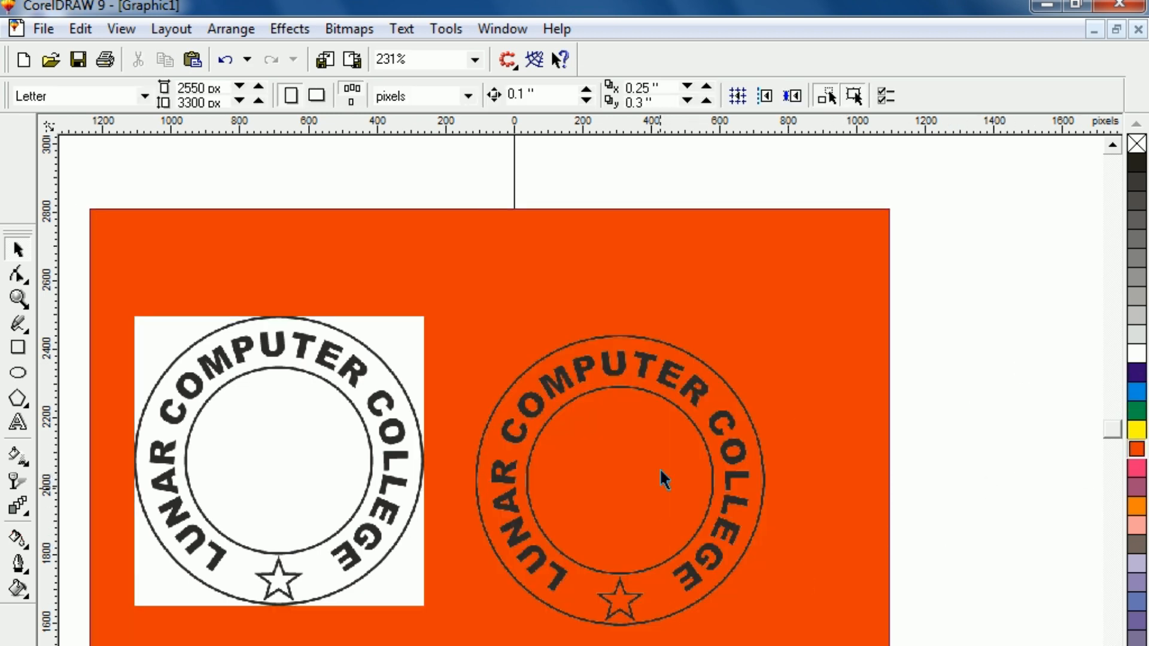
Shift the transparent stamp image to about x 375, y 2027 px, select each stamp image in turn to compare their backgrounds, and deselect.
click(731, 450)
mouse_move(623, 479)
mouse_down()
mouse_move(674, 446)
mouse_move(646, 415)
mouse_move(667, 442)
mouse_move(666, 482)
mouse_move(643, 478)
mouse_up()
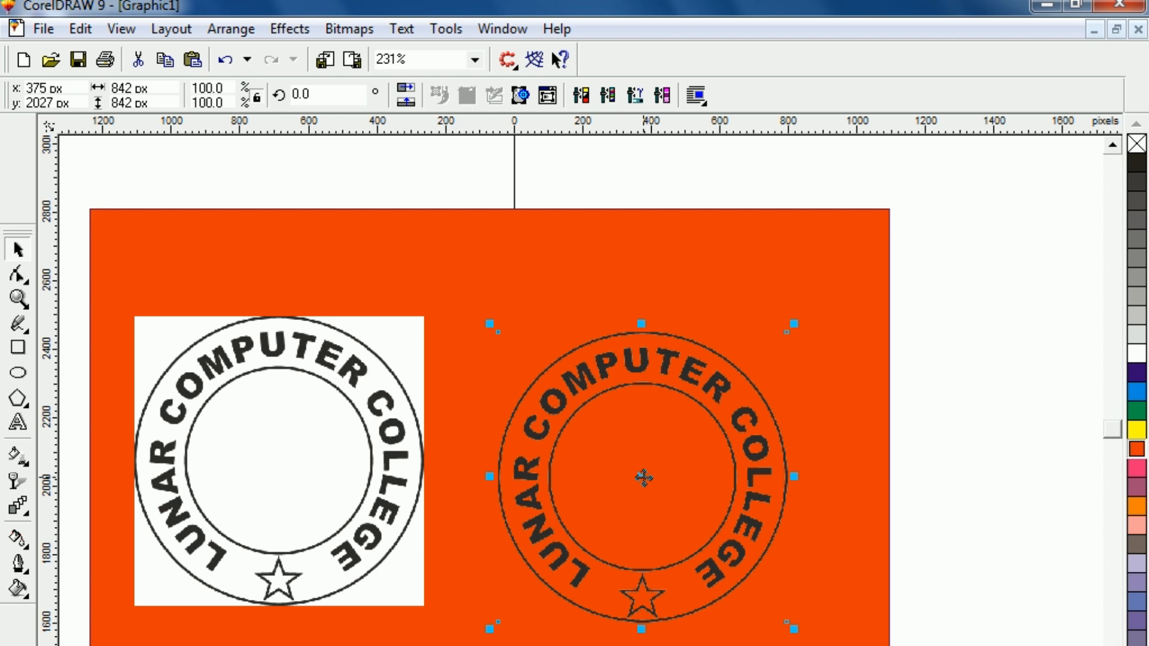
click(287, 494)
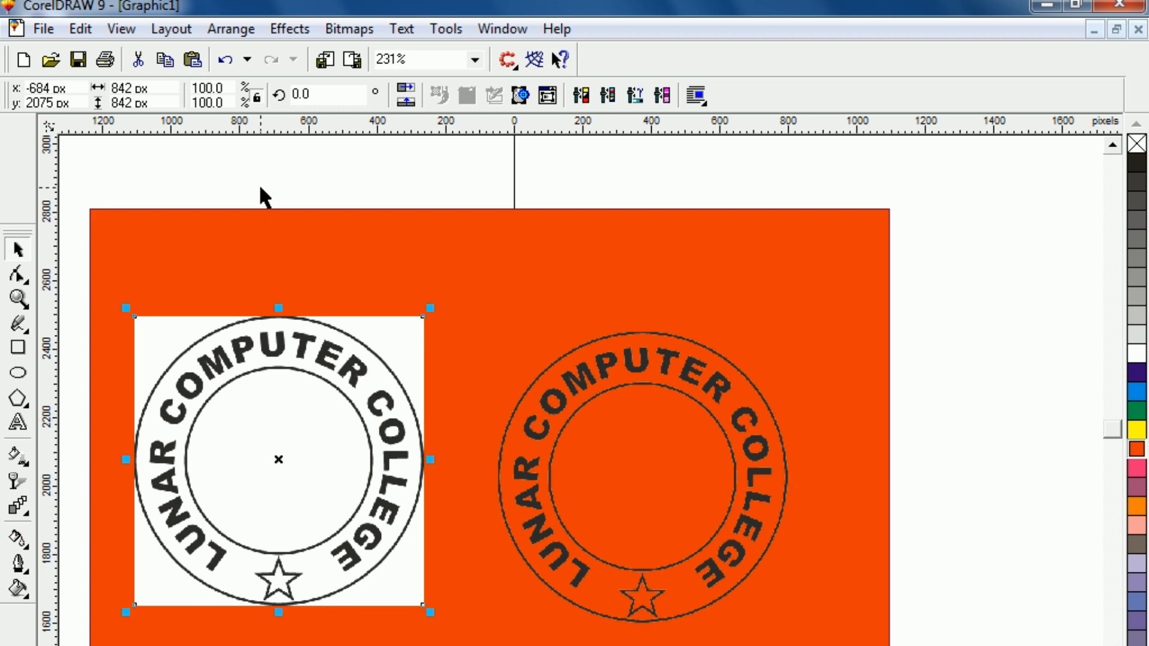
click(264, 197)
click(619, 502)
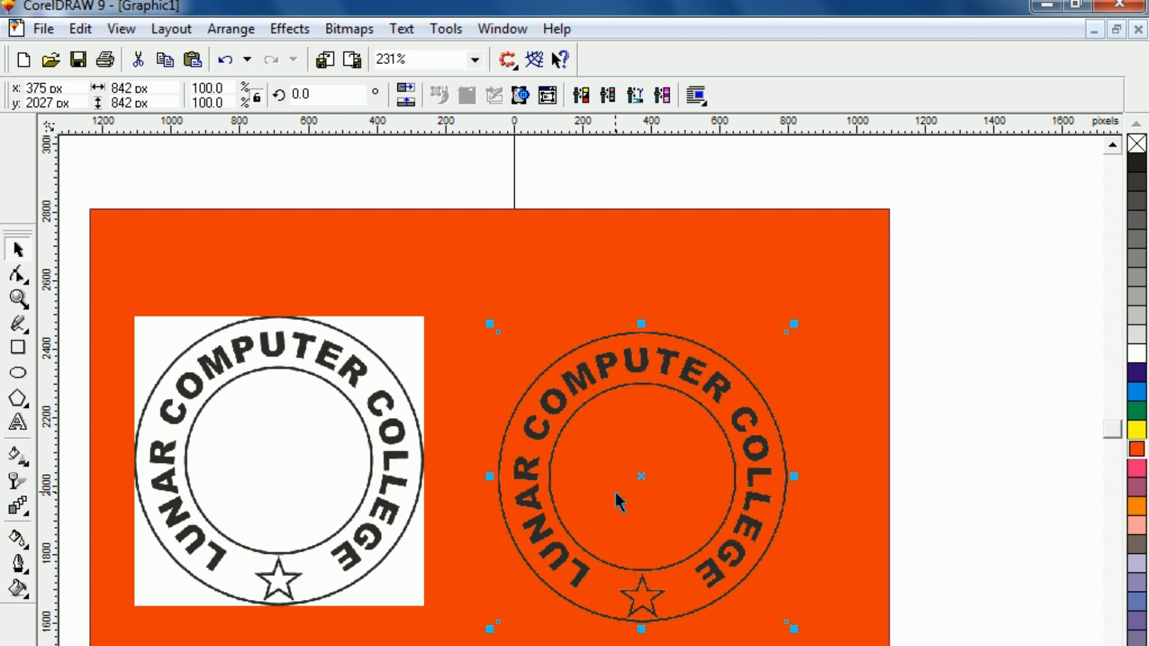
click(1010, 512)
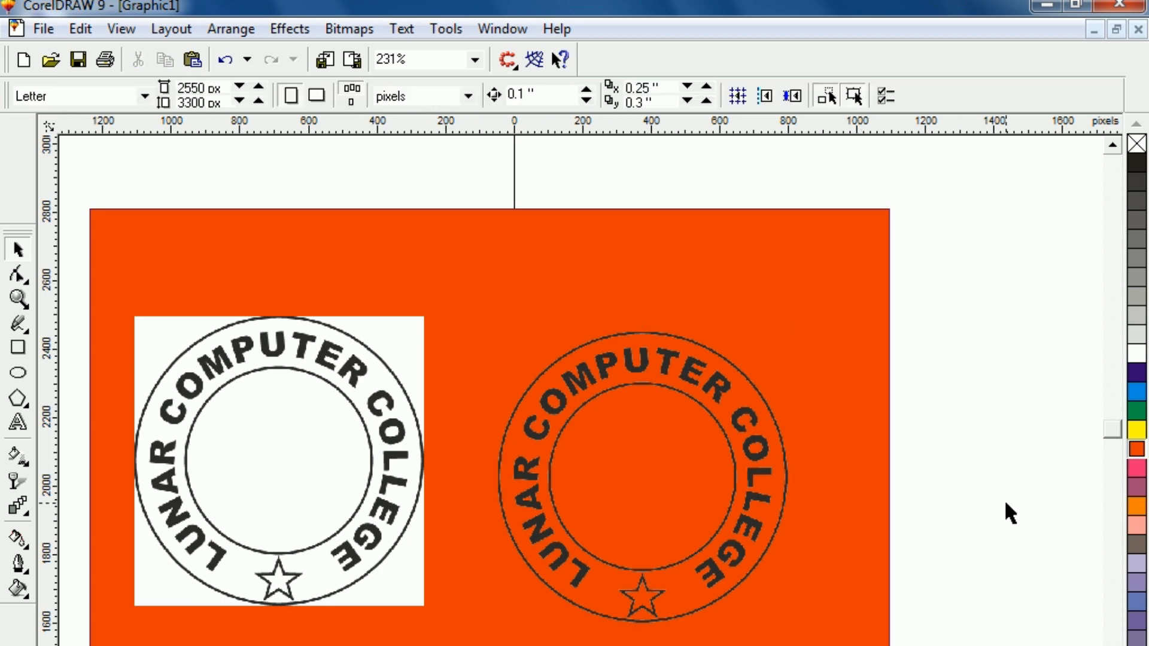
Nudge the transparent stamp image to about x 417, y 2010 px on the orange-red rectangle and deselect it.
click(646, 462)
scroll(646, 462, down, 3)
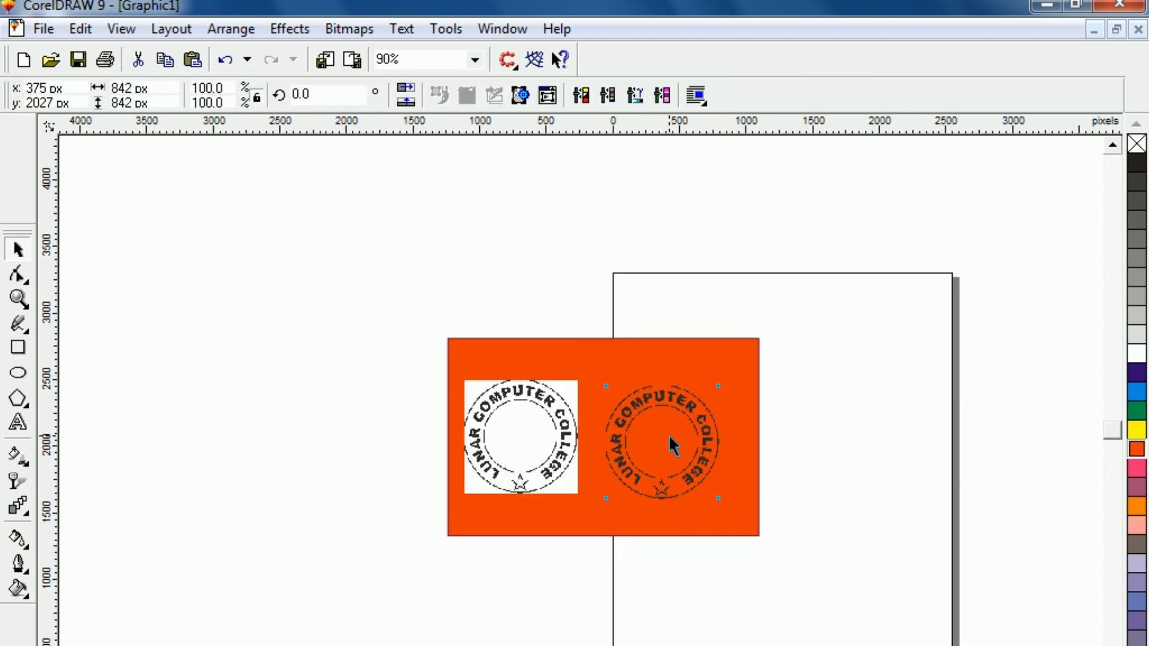
mouse_move(669, 440)
mouse_down()
mouse_move(733, 529)
mouse_move(673, 424)
mouse_move(673, 437)
mouse_up()
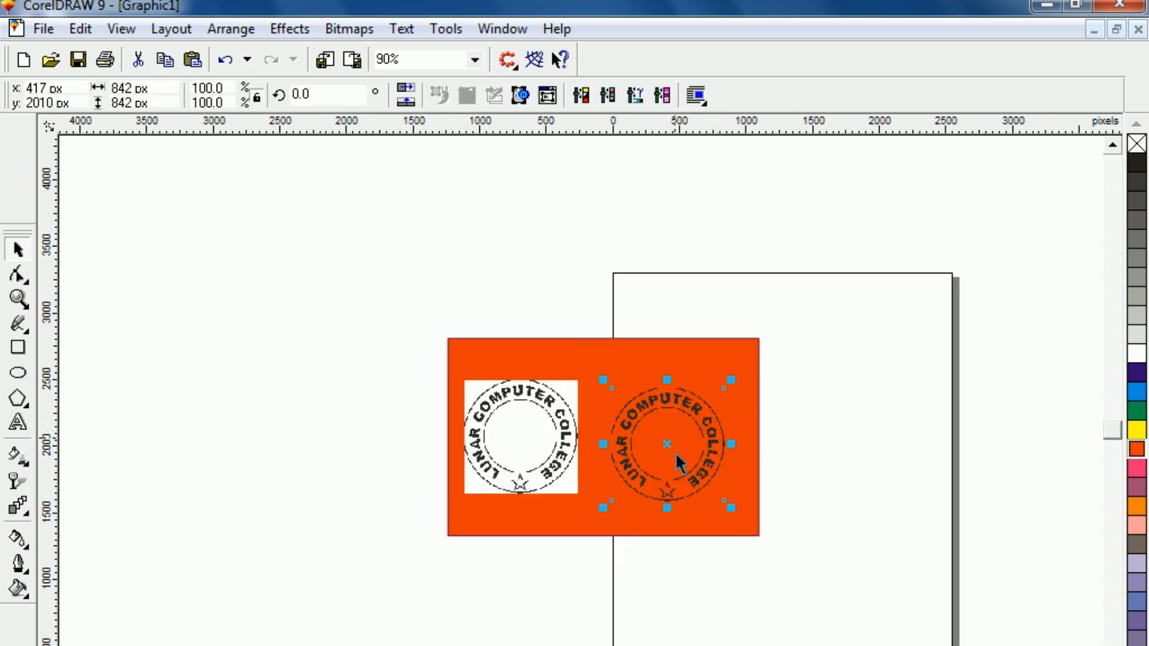
click(691, 538)
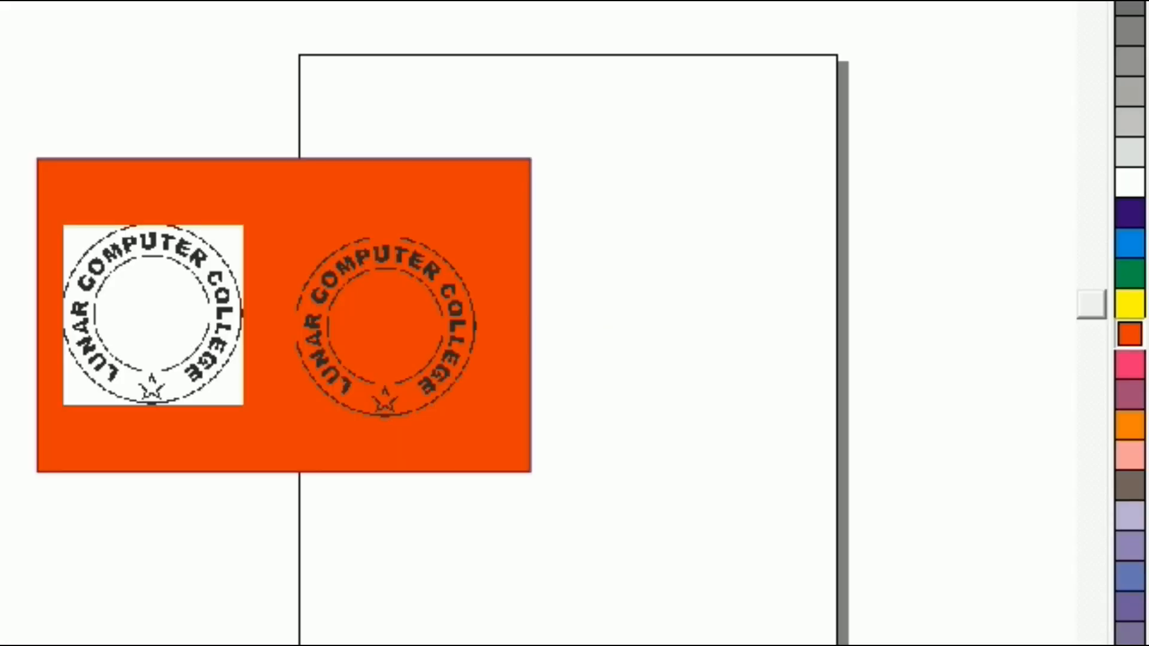